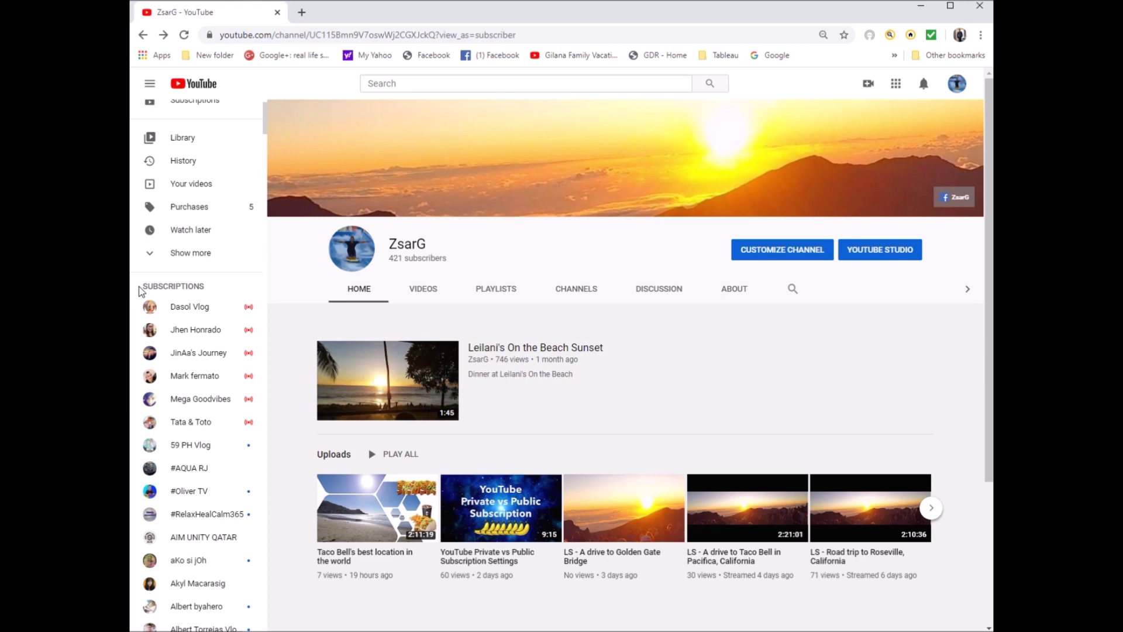
Copy the channel's entire sidebar subscriptions list, from the SUBSCRIPTIONS heading to the last channel, and paste it into Sheet1 of an Excel workbook.
left_click_drag(172, 301, 220, 627)
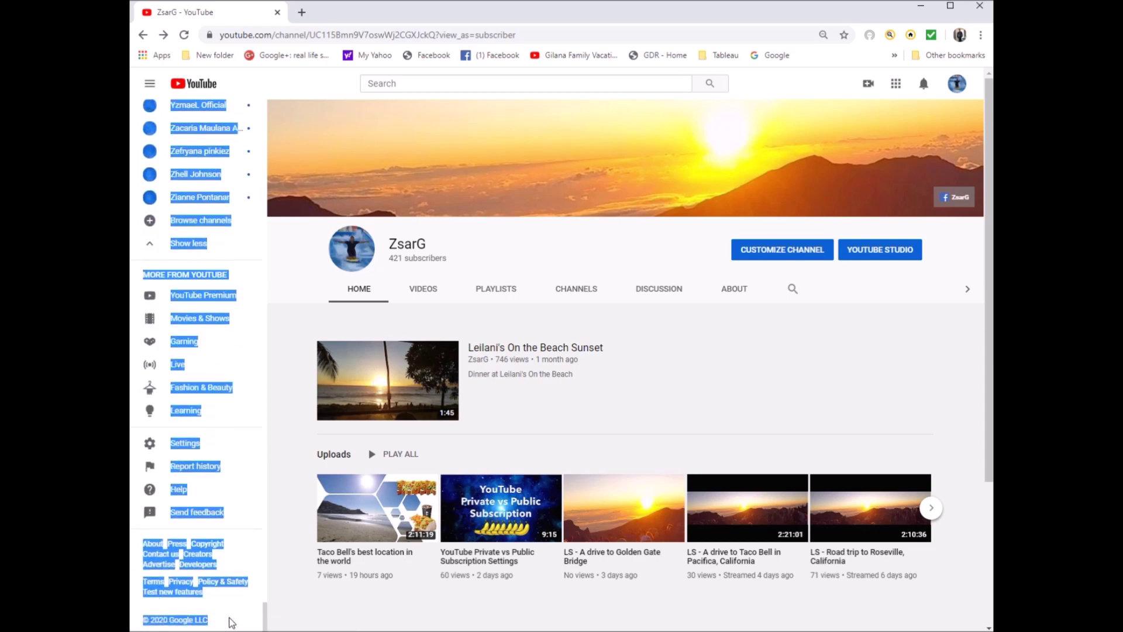
left_click_drag(232, 622, 235, 197)
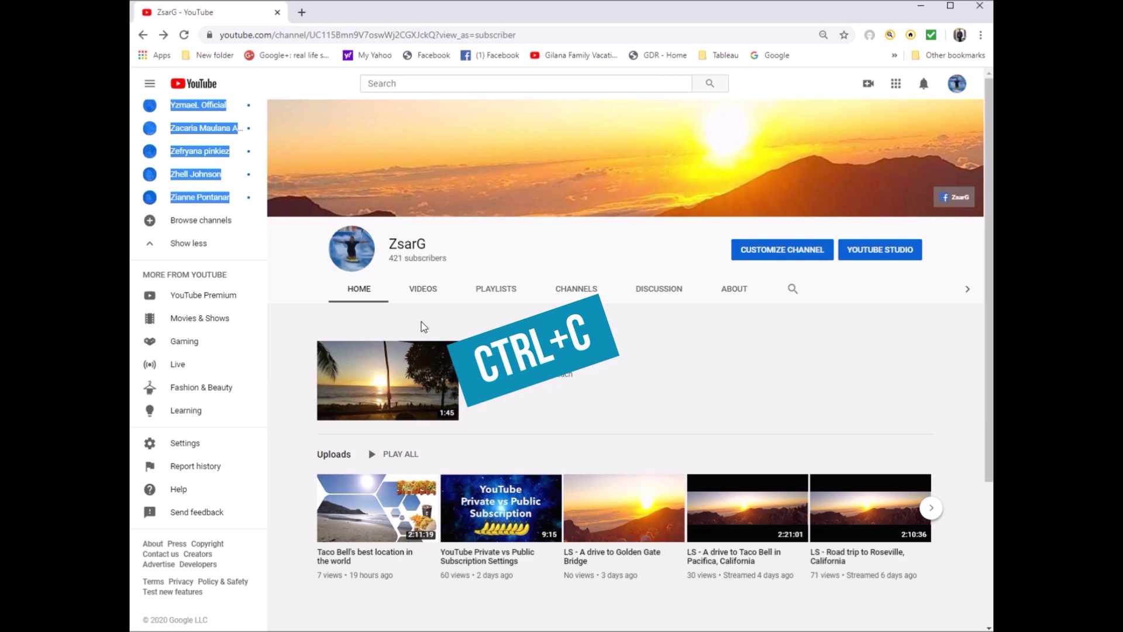
mouse_move(942, 161)
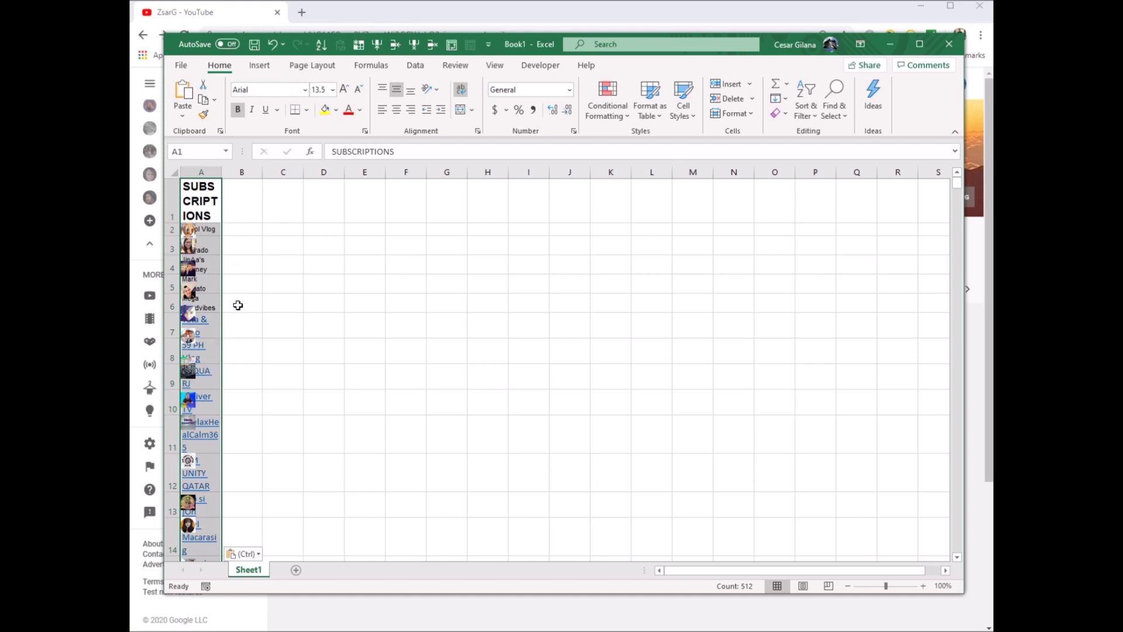
left_click(238, 242)
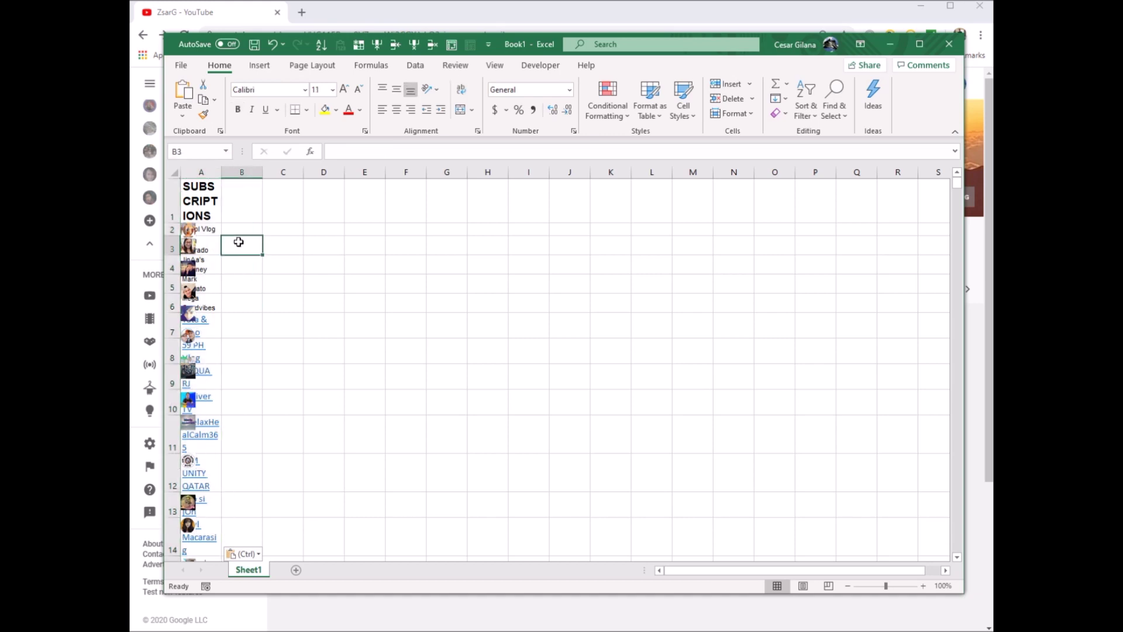
Add a second worksheet, Sheet2, to the workbook.
left_click(297, 571)
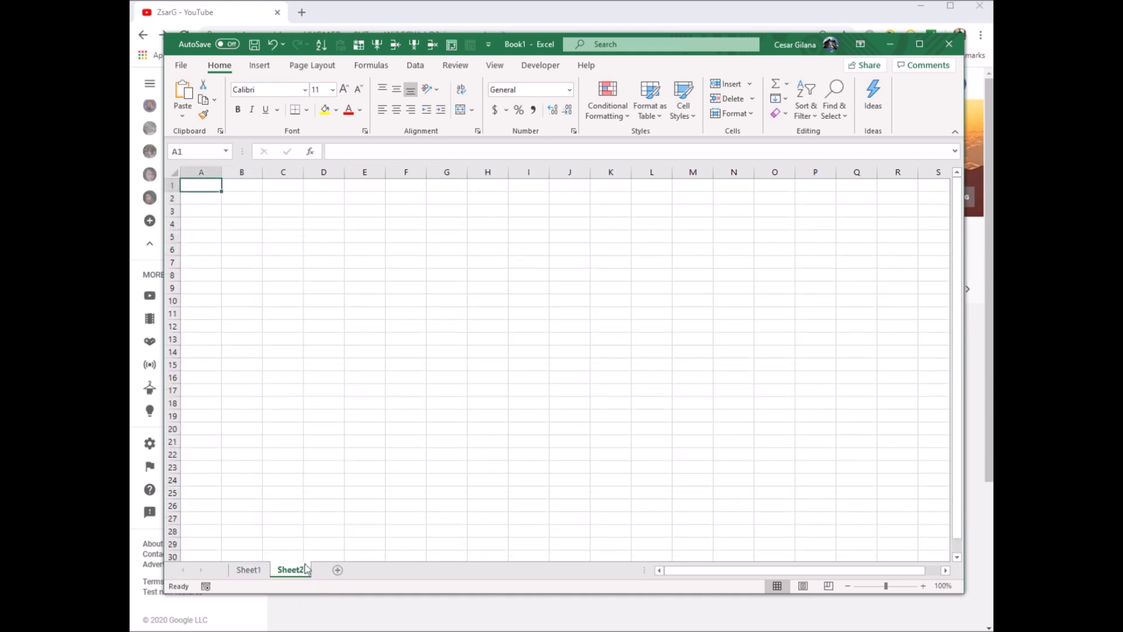
key("ctrl+v")
left_click(253, 571)
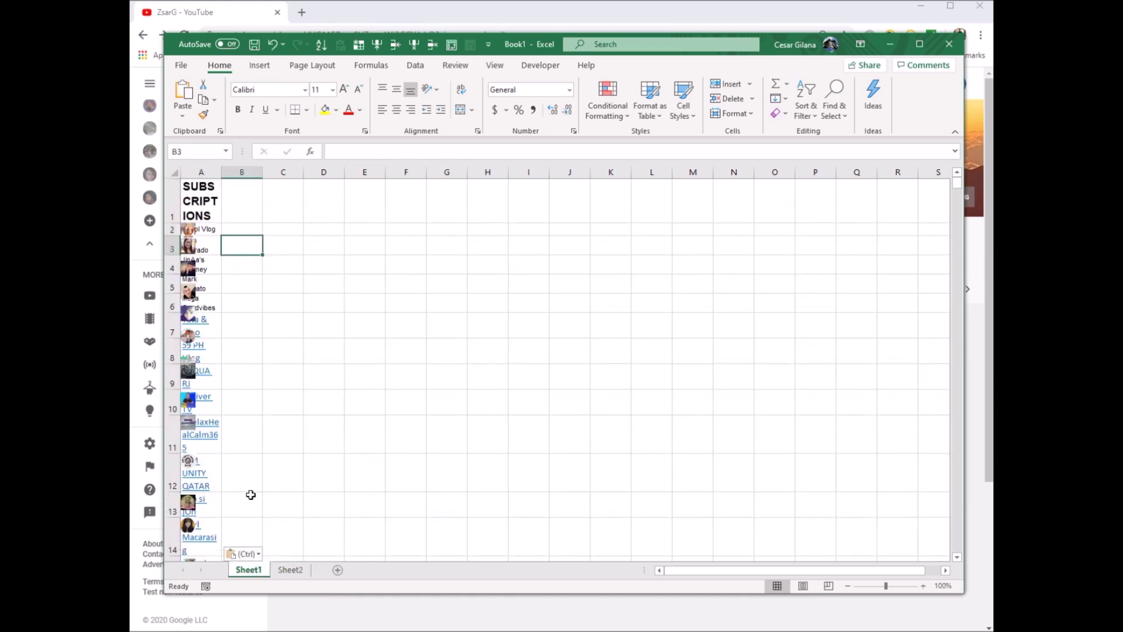
left_click(291, 570)
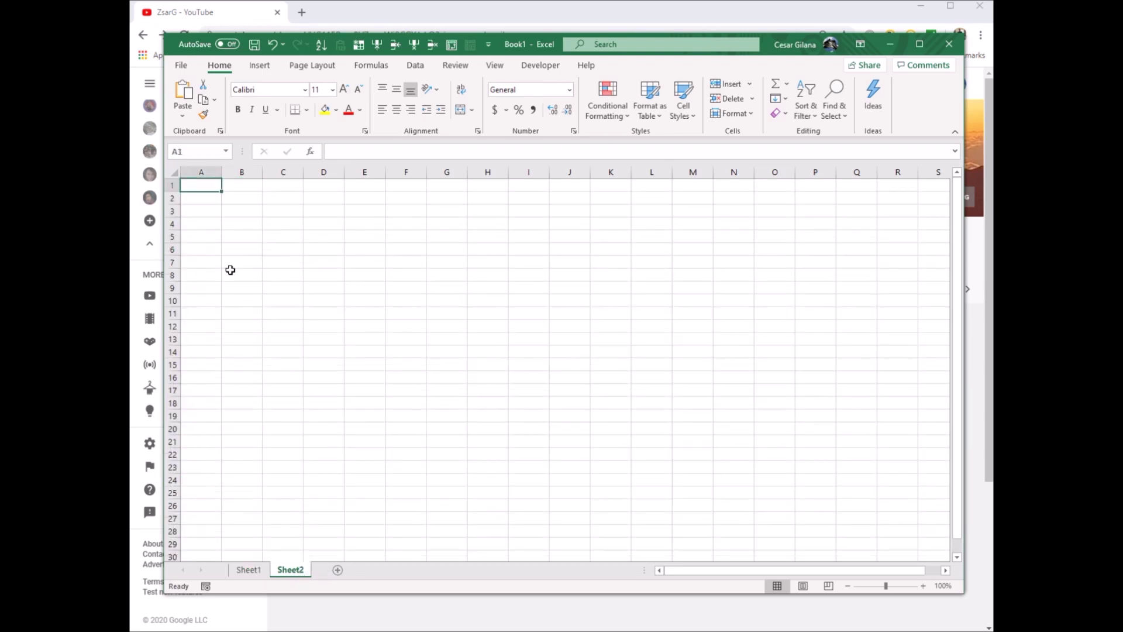
On Sheet2, widen column A to about three times its width and increase the height of all rows to about double.
left_click(201, 172)
left_click_drag(220, 170, 304, 173)
left_click(249, 571)
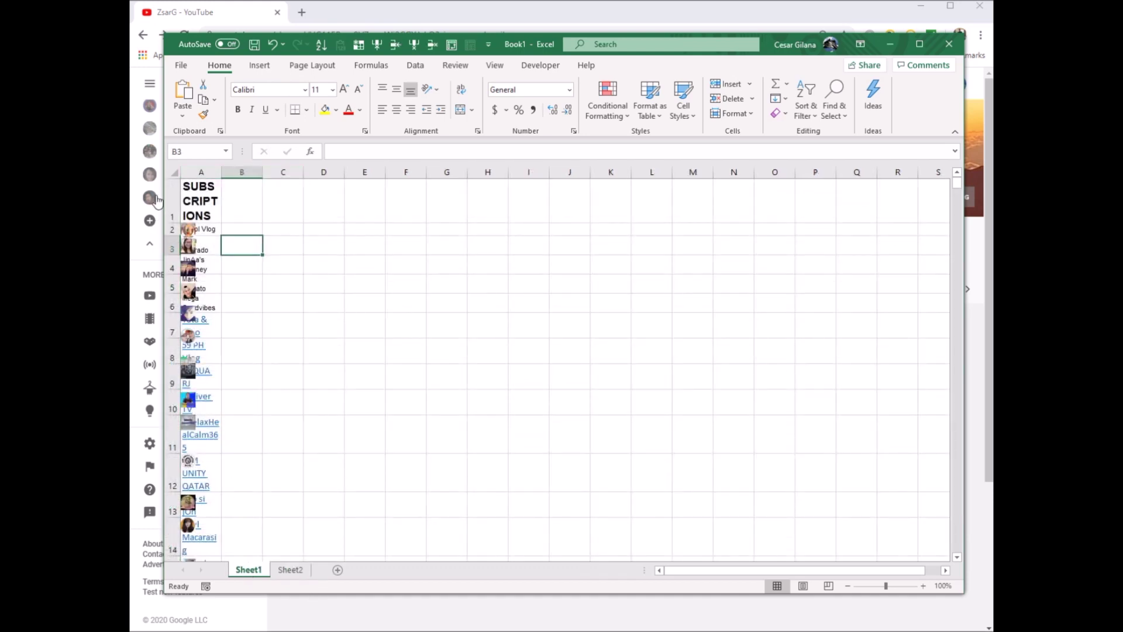
left_click(289, 570)
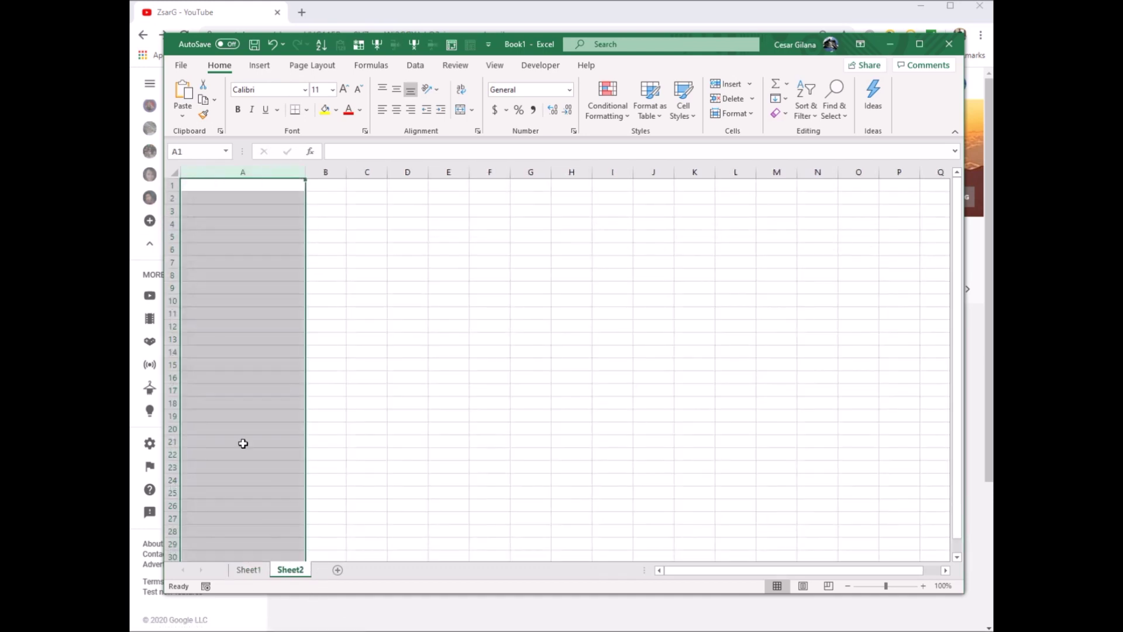
left_click(171, 173)
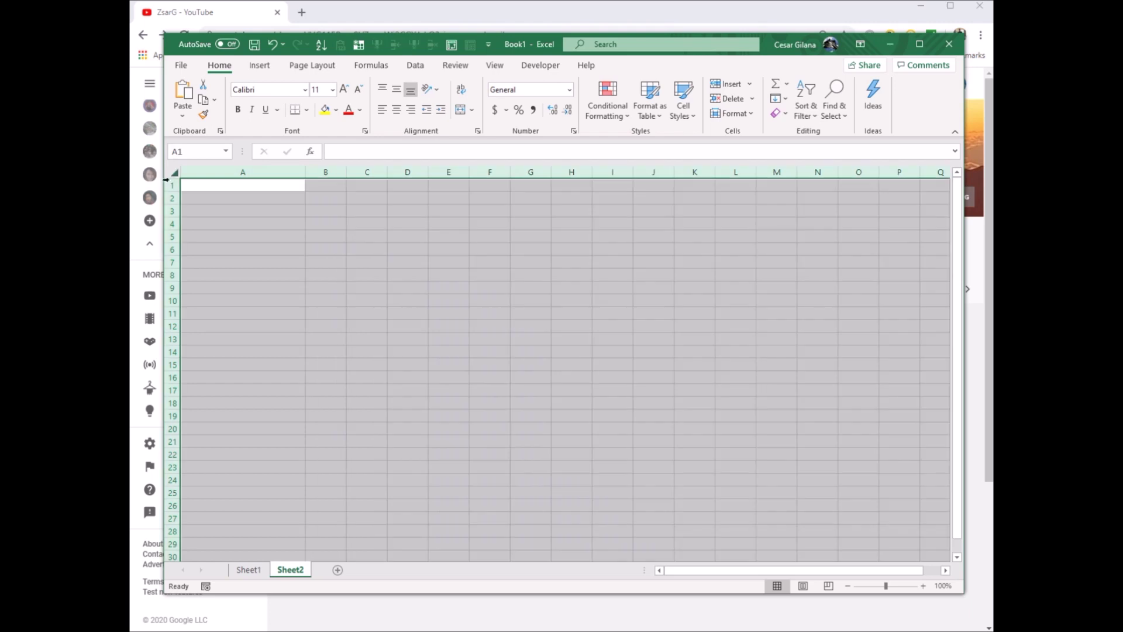
left_click_drag(173, 193, 173, 204)
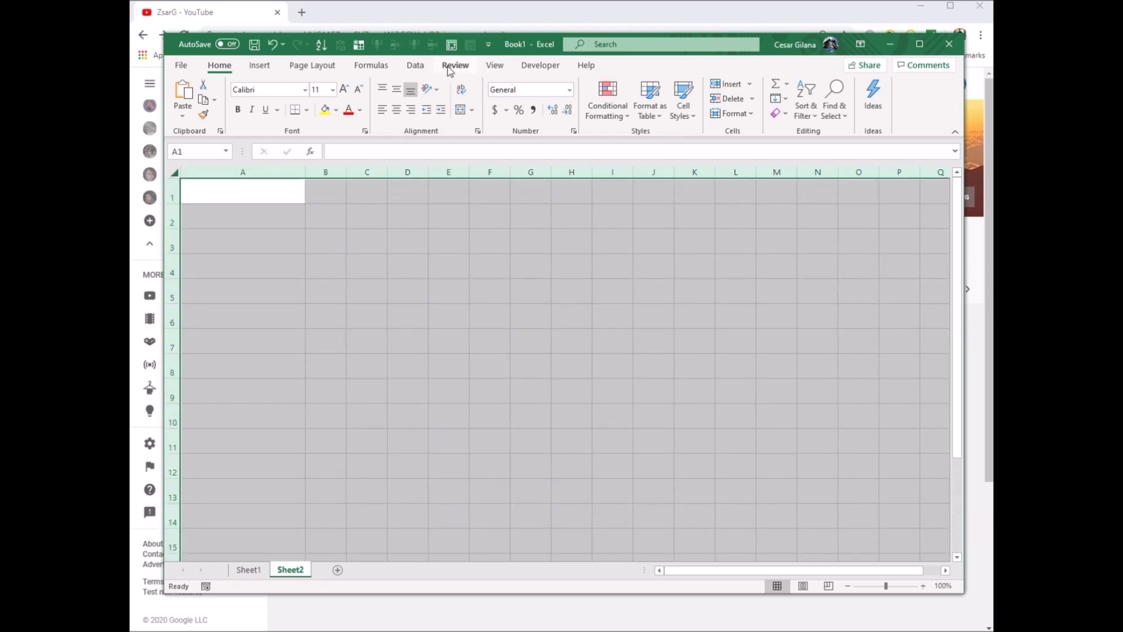
Paste the YouTube subscriptions list into Sheet2 starting at cell A1.
left_click(502, 17)
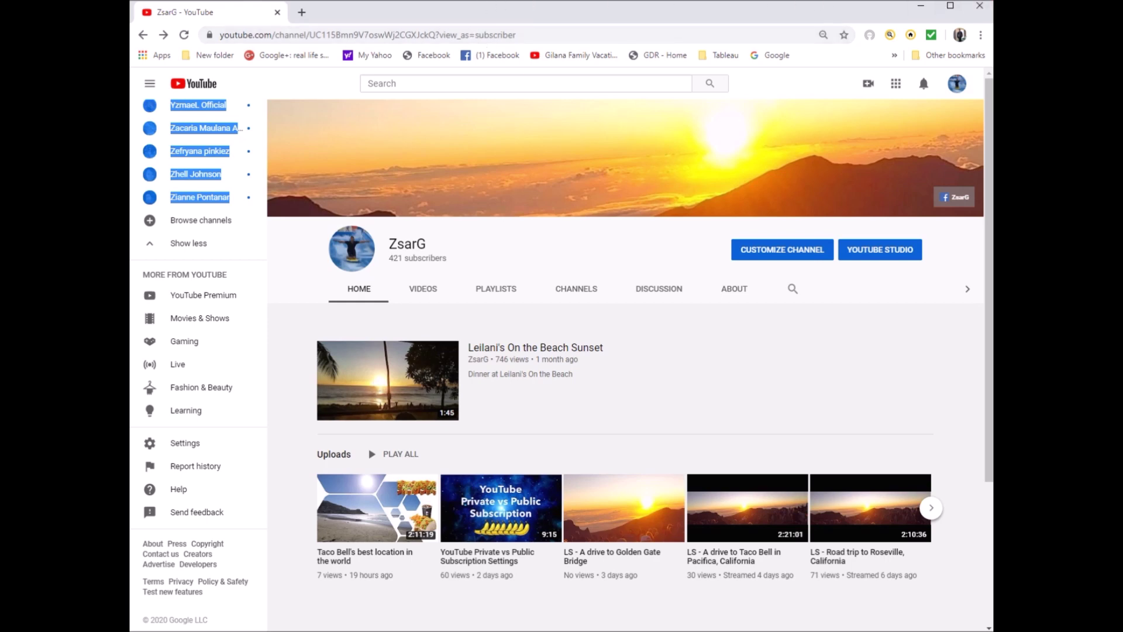
mouse_move(456, 7)
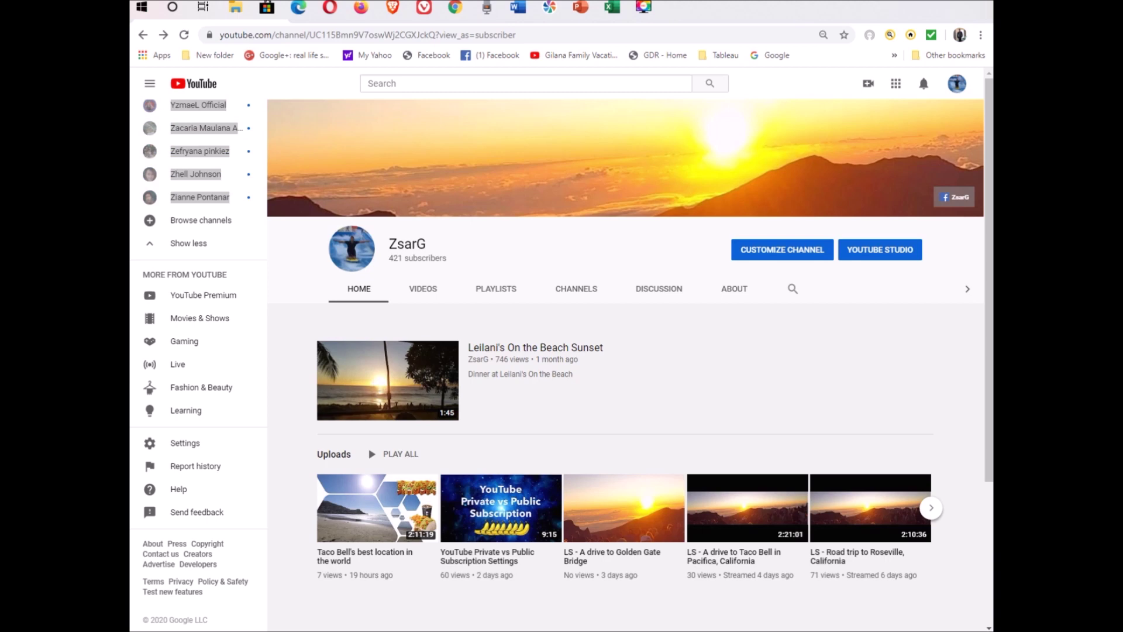
left_click(613, 11)
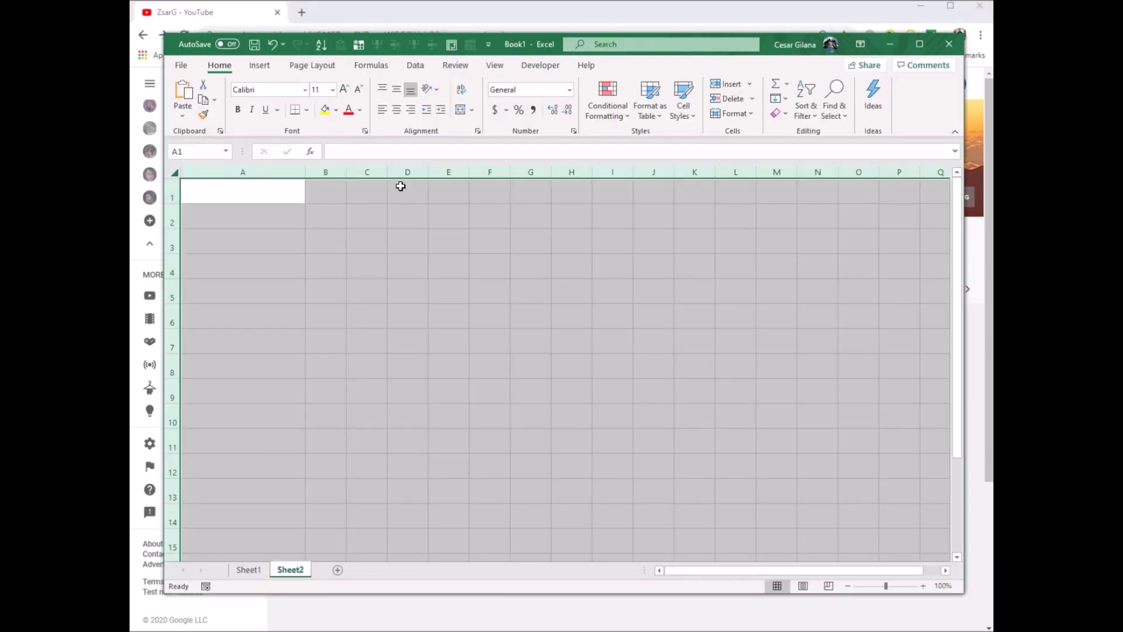
left_click(221, 191)
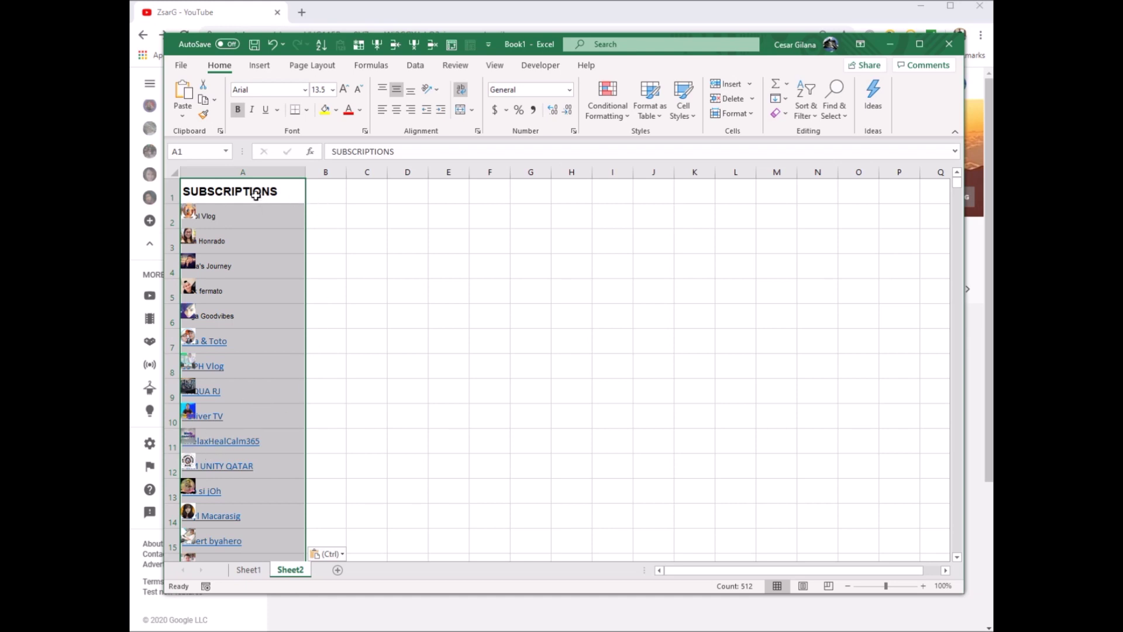
Right-align all of column A on Sheet2 and set its font size to 14.
left_click(266, 170)
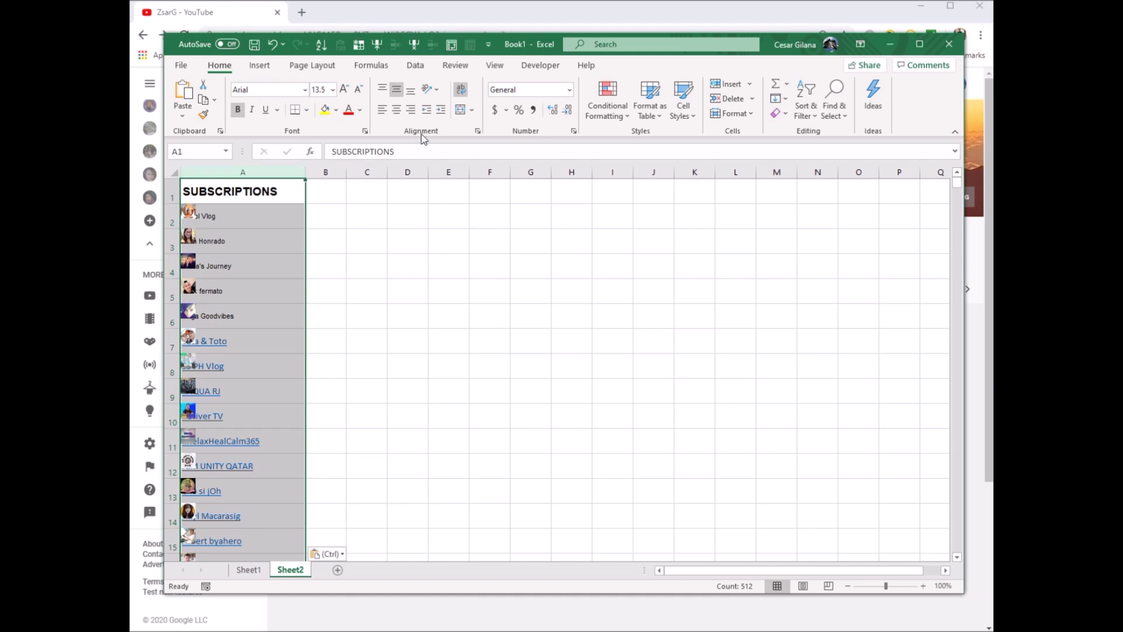
left_click(413, 112)
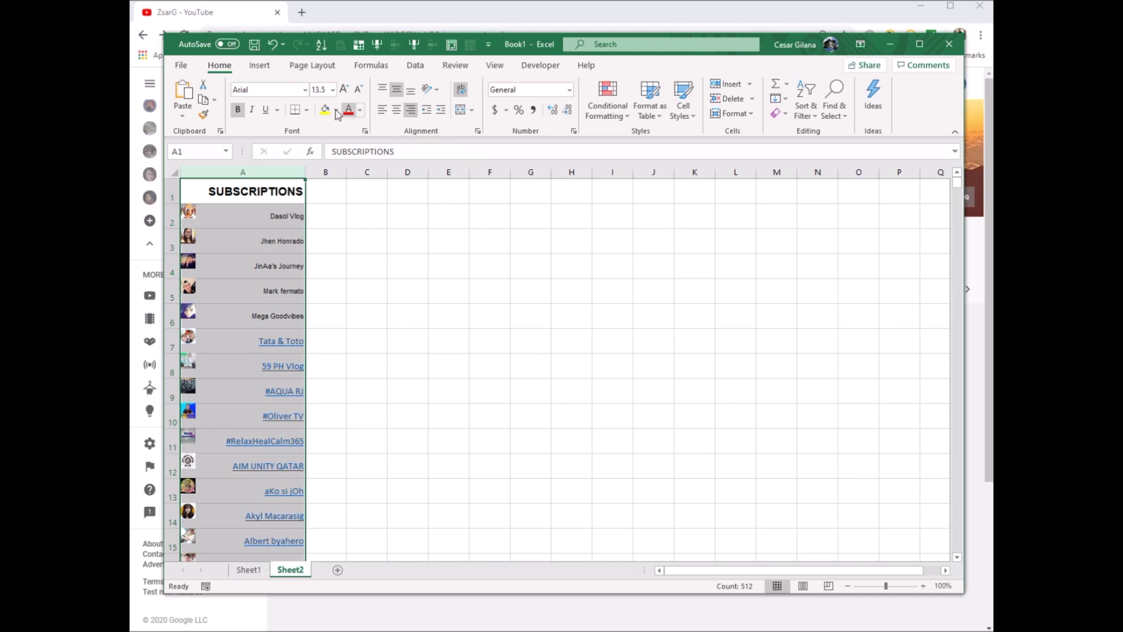
left_click(332, 90)
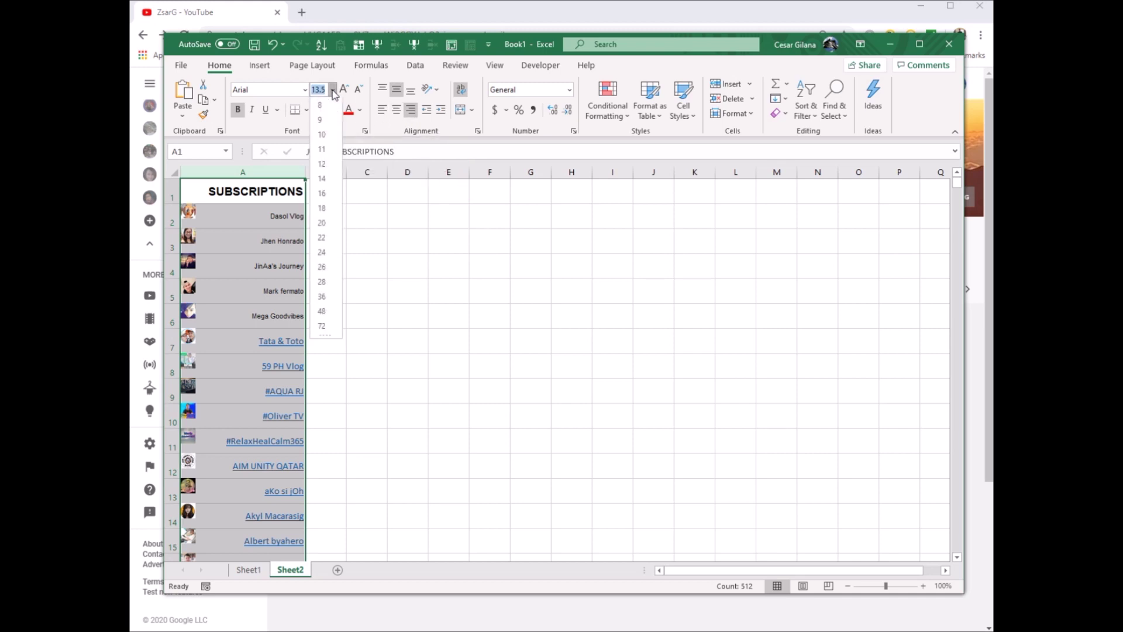
left_click(323, 179)
Fill the SUBSCRIPTIONS header cell with yellow and freeze the panes above row 2.
left_click(282, 192)
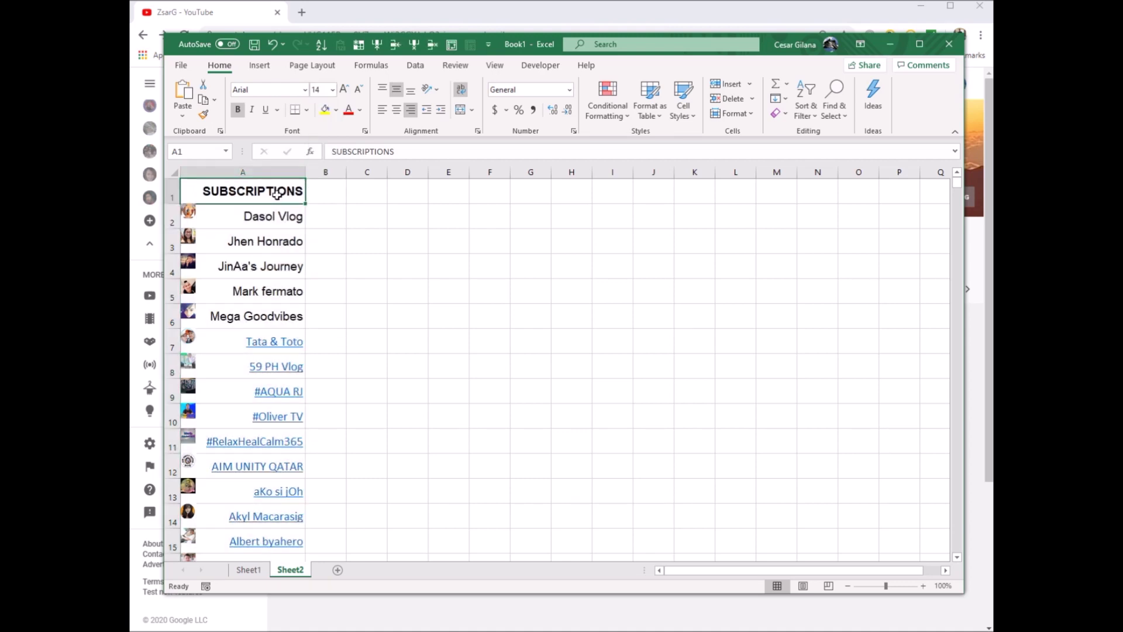
left_click(324, 109)
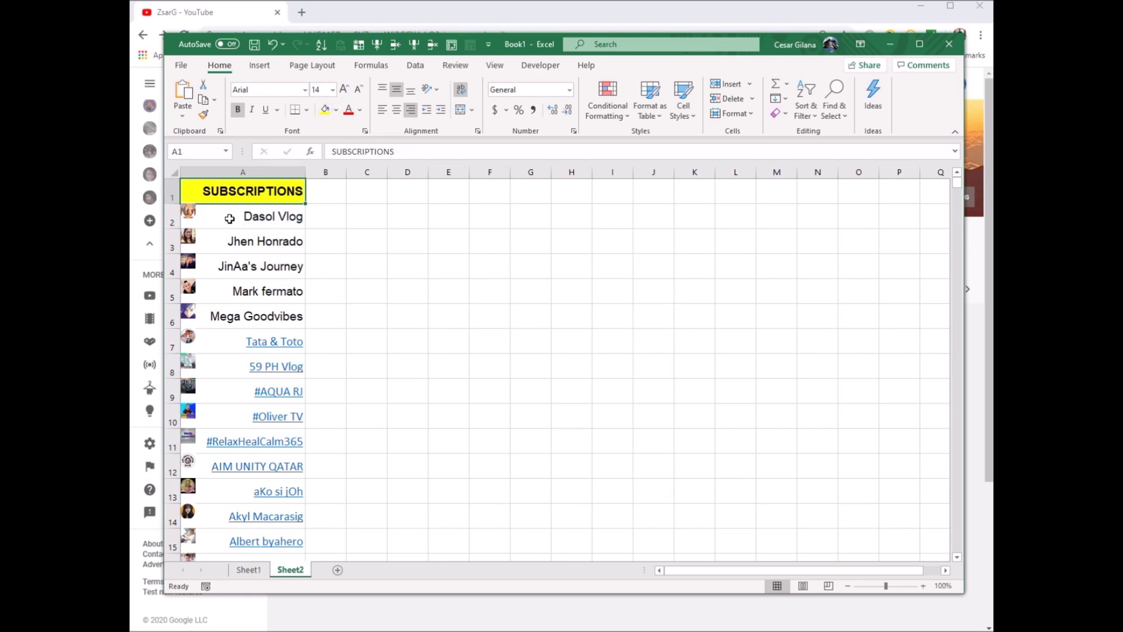
left_click(230, 218)
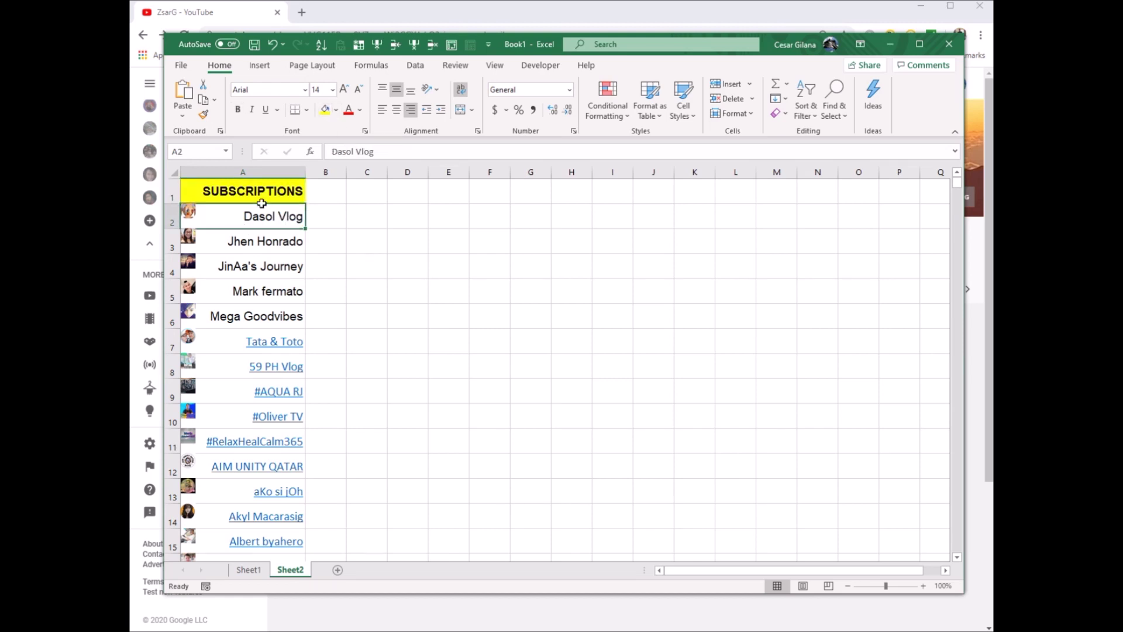
left_click(359, 46)
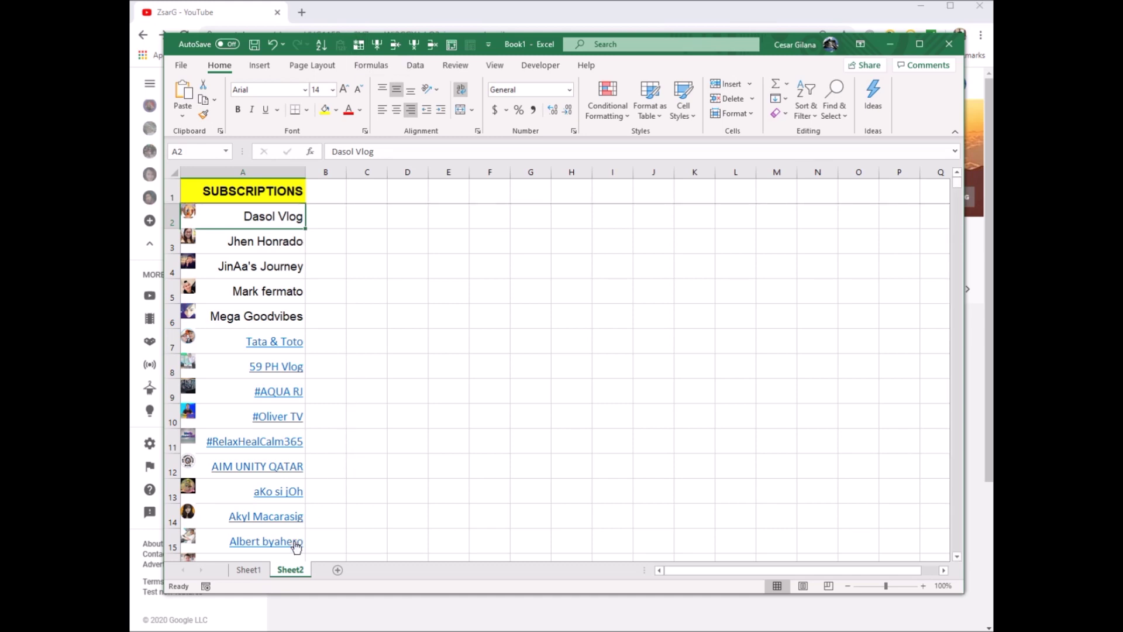
Capture a Snipping Tool image of the unformatted list in columns A and B of Sheet1.
left_click(249, 570)
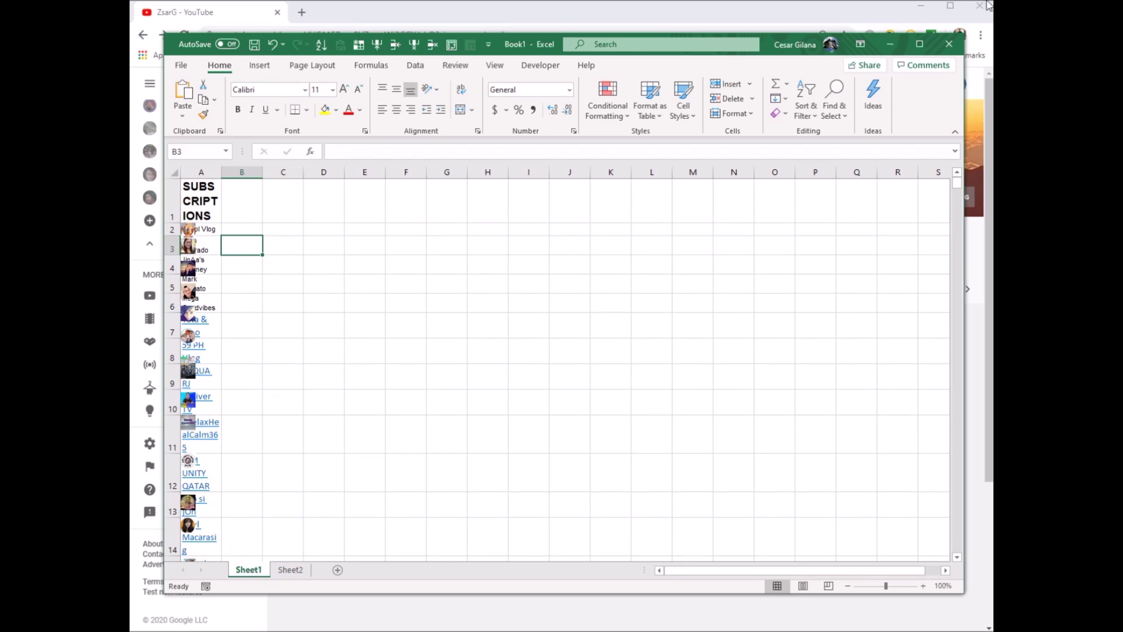
mouse_move(493, 1)
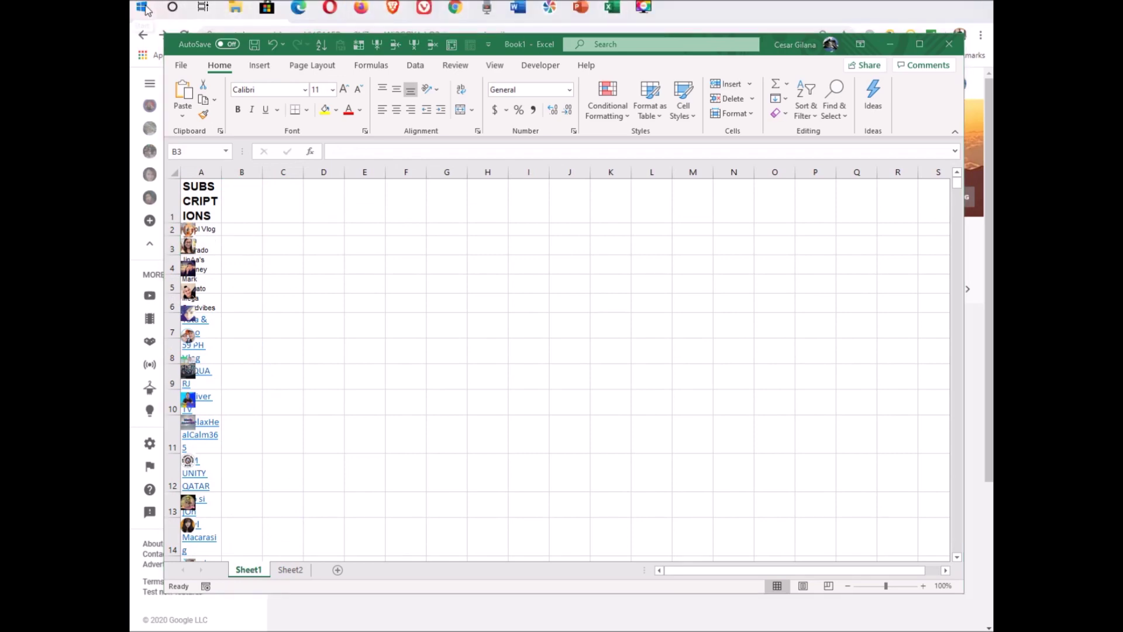
left_click(142, 7)
key("Escape")
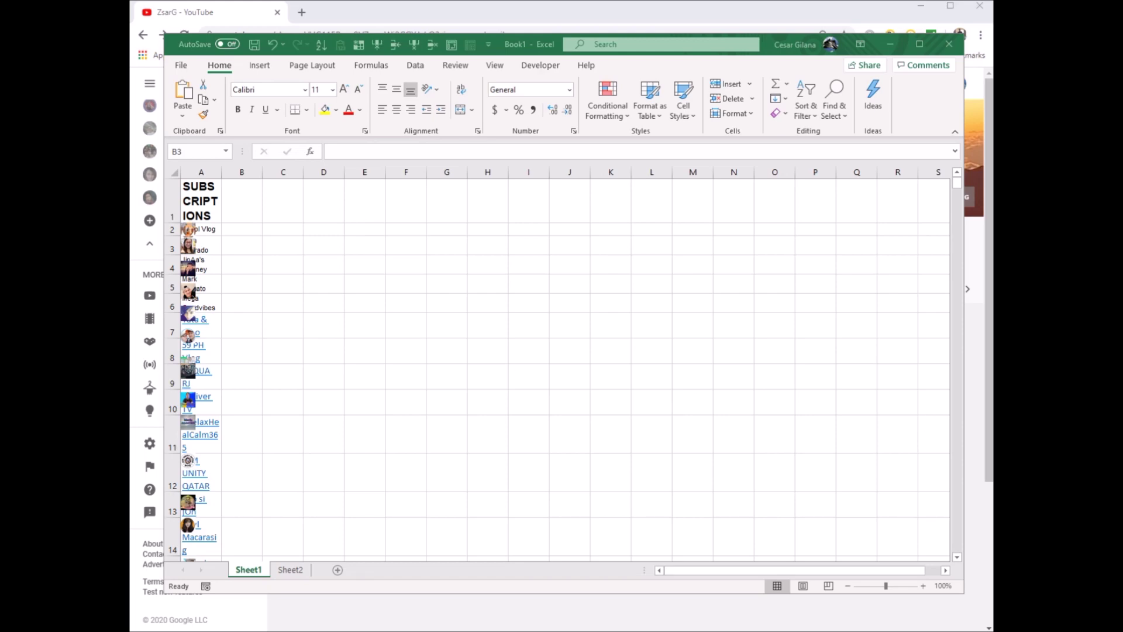
key("super+shift+s")
left_click_drag(170, 168, 272, 539)
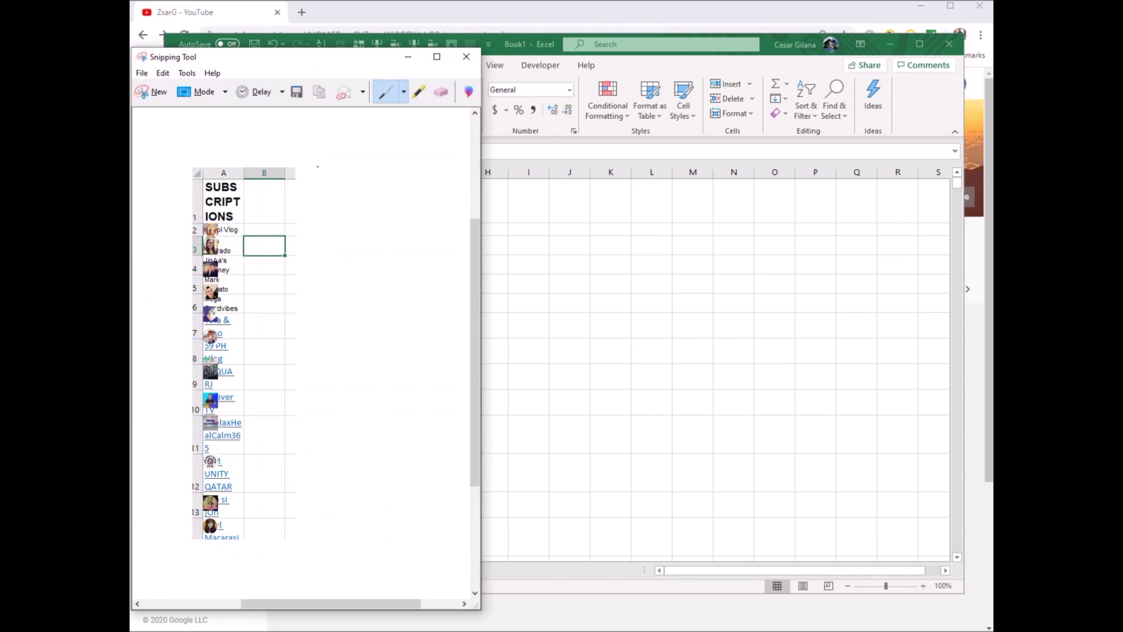
Place the Sheet1 snip beside the formatted Sheet2 list to compare them, and close the snip without saving.
left_click_drag(319, 58, 677, 55)
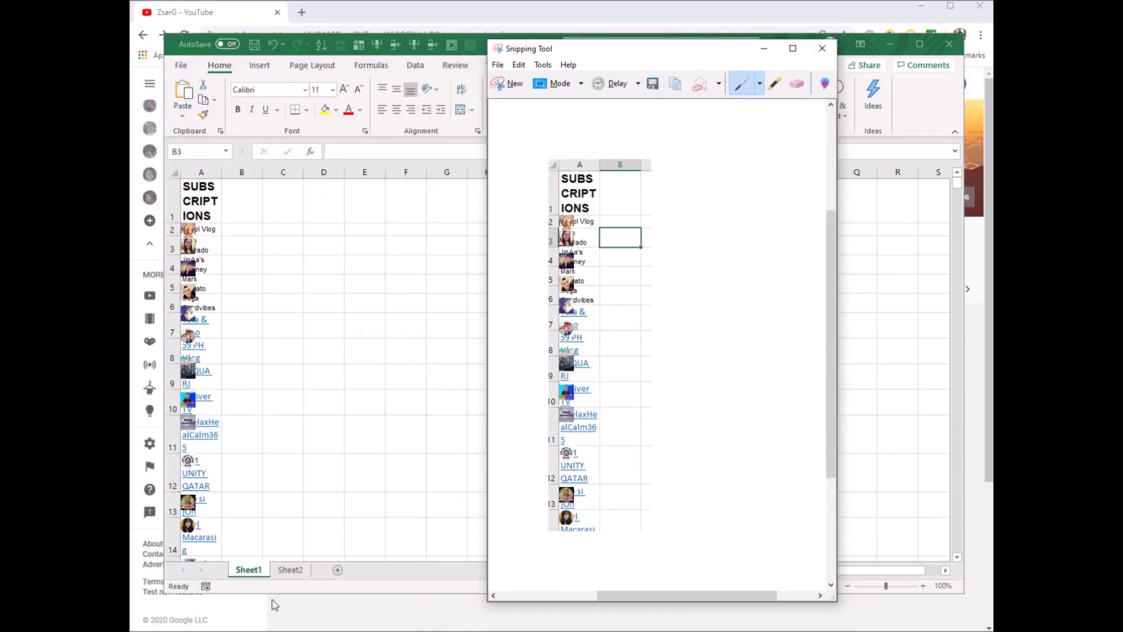
left_click(291, 569)
left_click(291, 570)
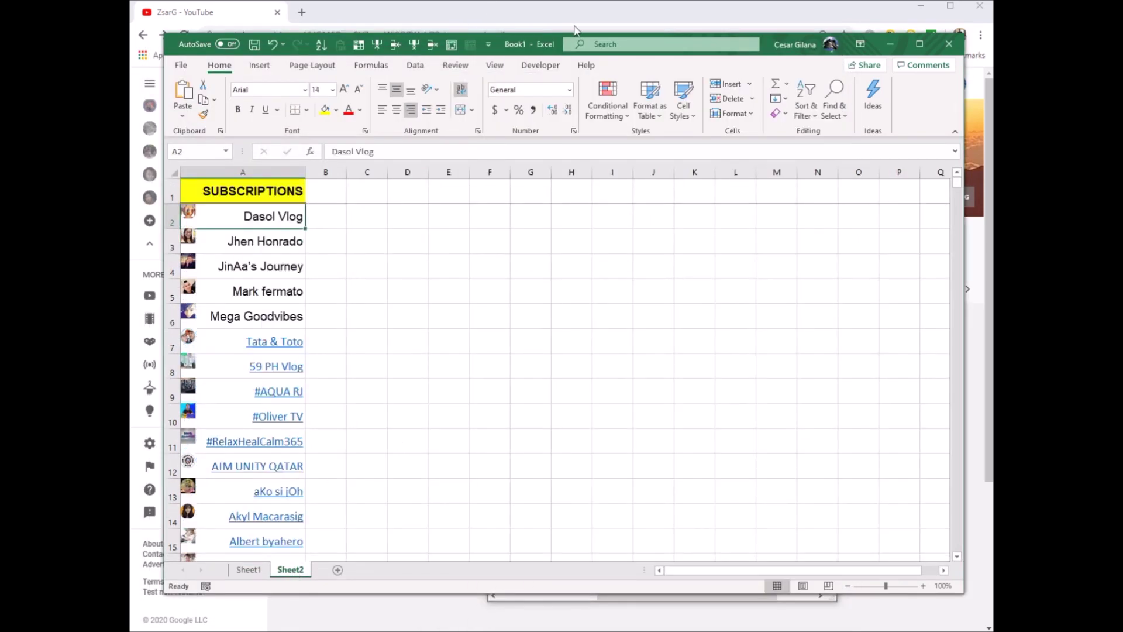
mouse_move(603, 8)
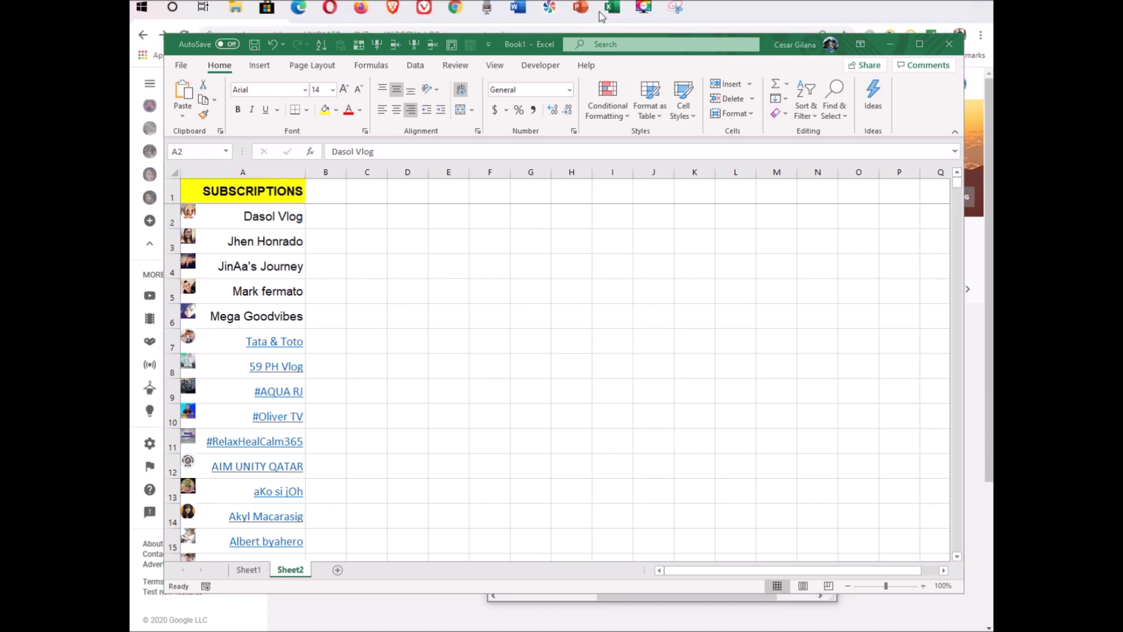
left_click(676, 7)
left_click_drag(613, 57, 471, 71)
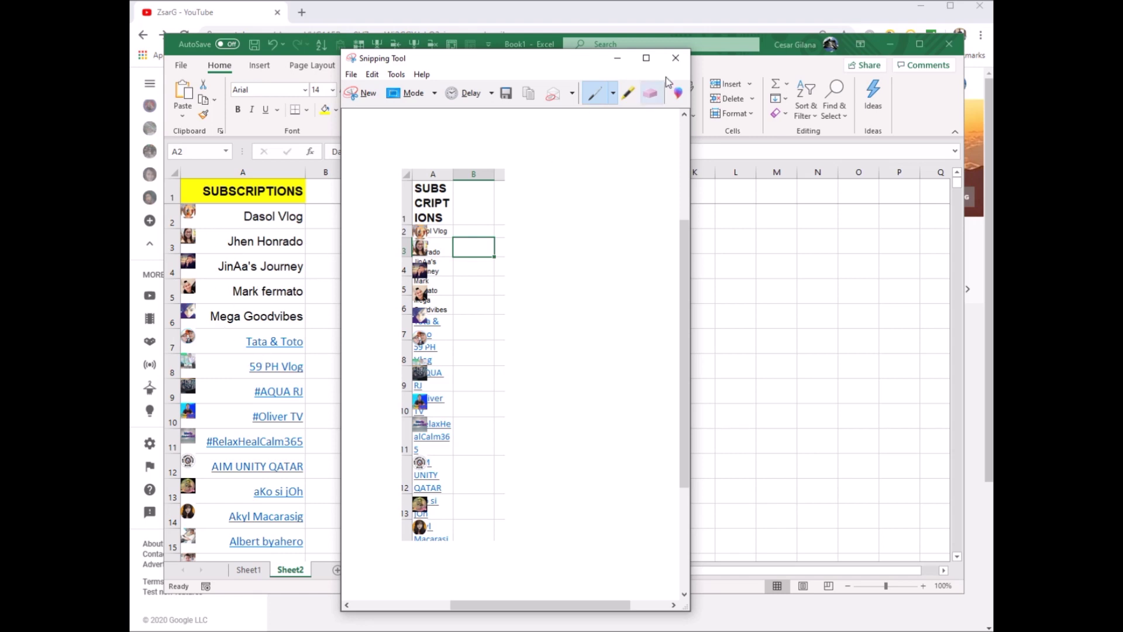
left_click(677, 62)
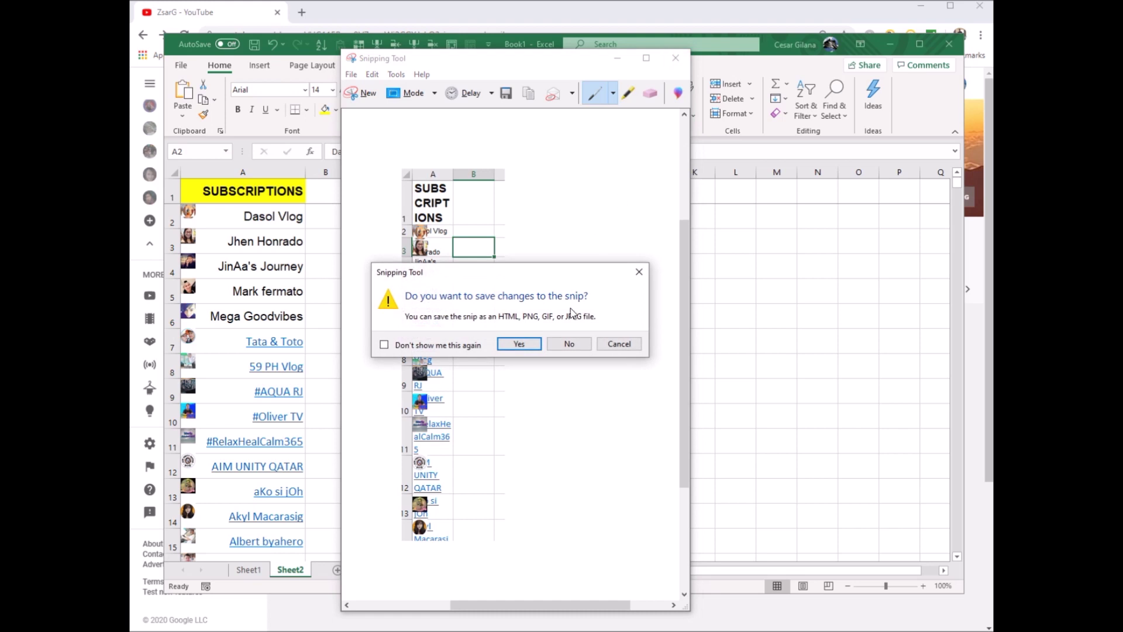
left_click(568, 342)
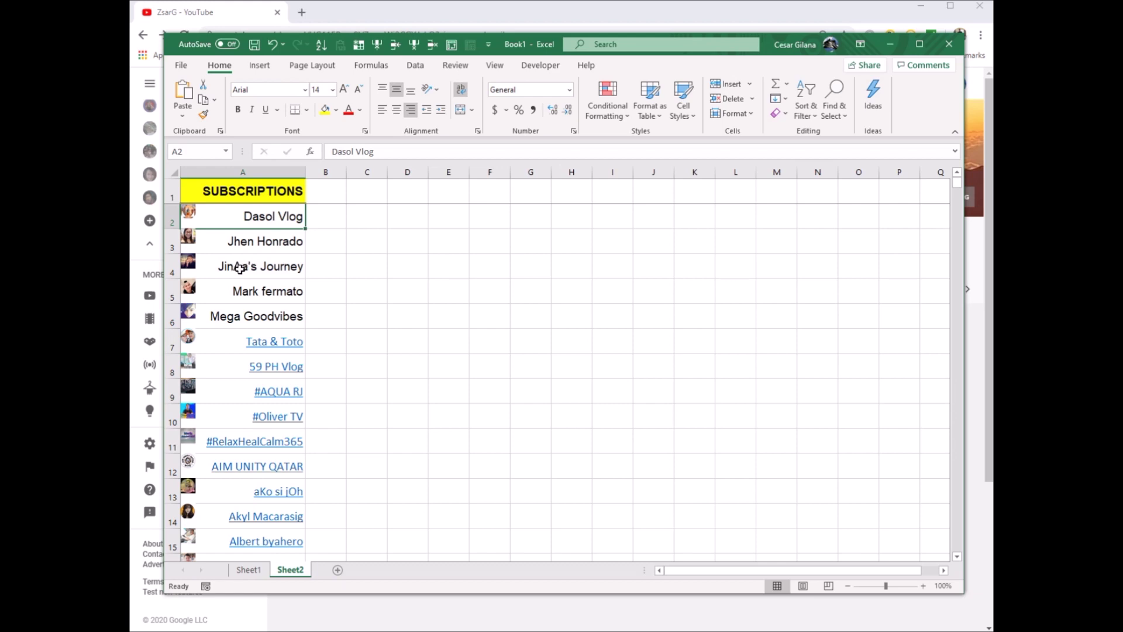
Open the channel linked from the profile picture in row 4 of Sheet2 and show its videos.
left_click(187, 261)
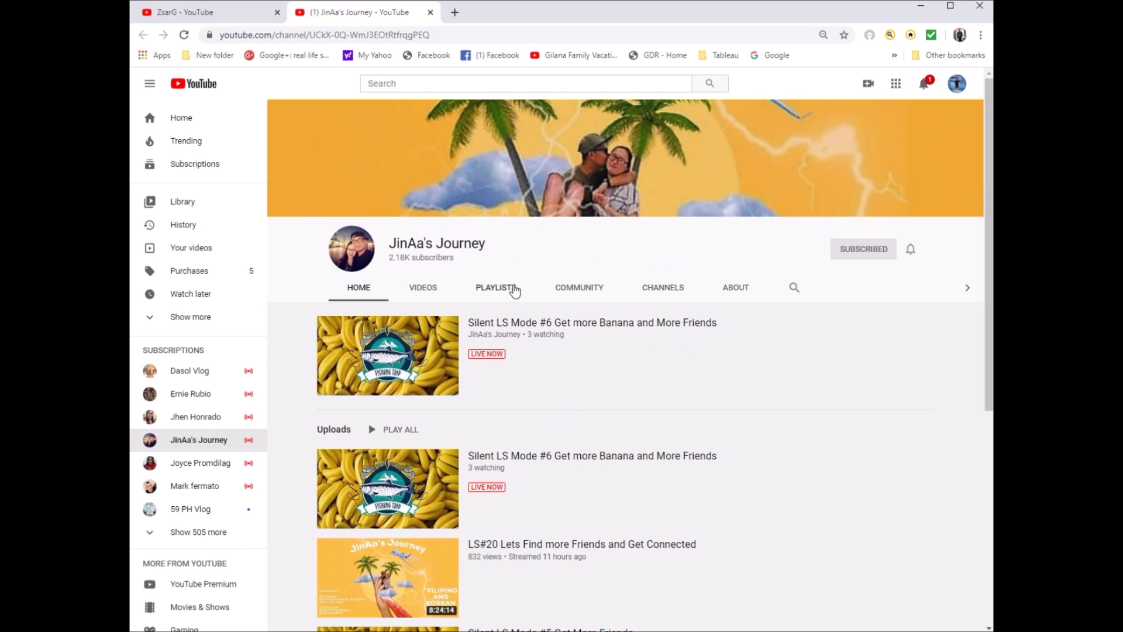
left_click(520, 291)
mouse_move(523, 3)
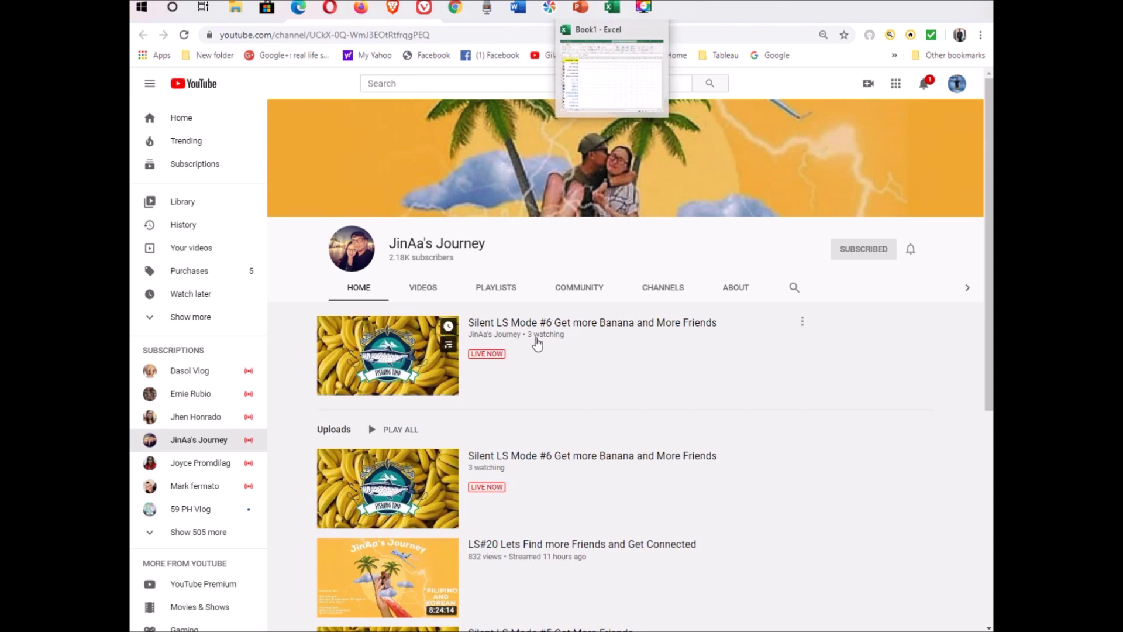
left_click(424, 288)
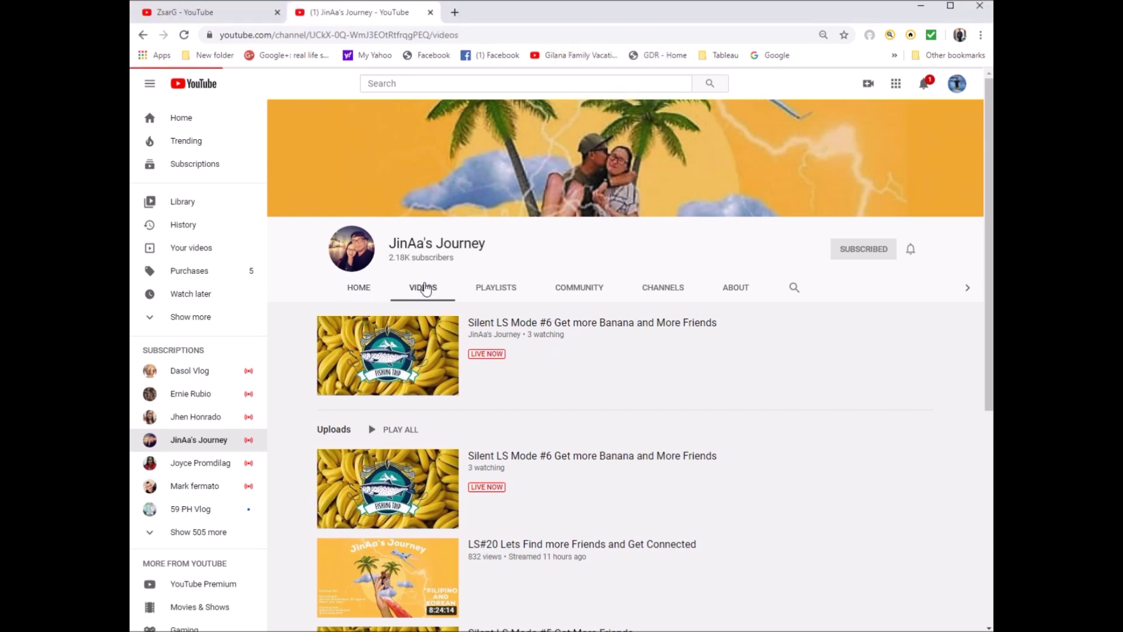
Look through the subscribed channel's playlists, community posts and related channels, and return to its videos.
left_click(496, 288)
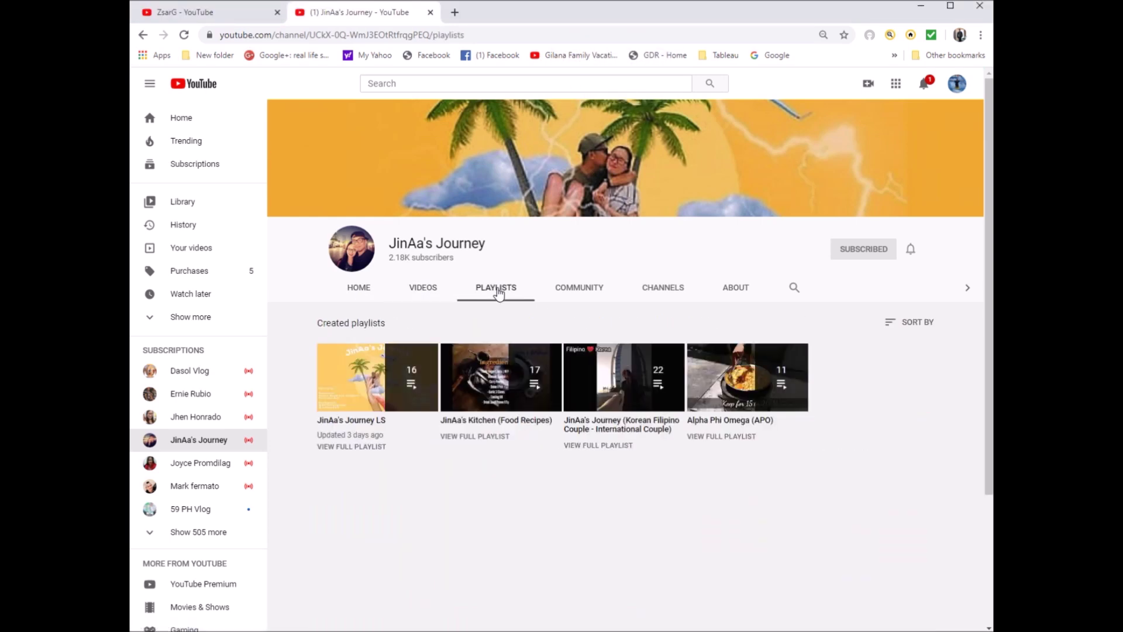
left_click(585, 290)
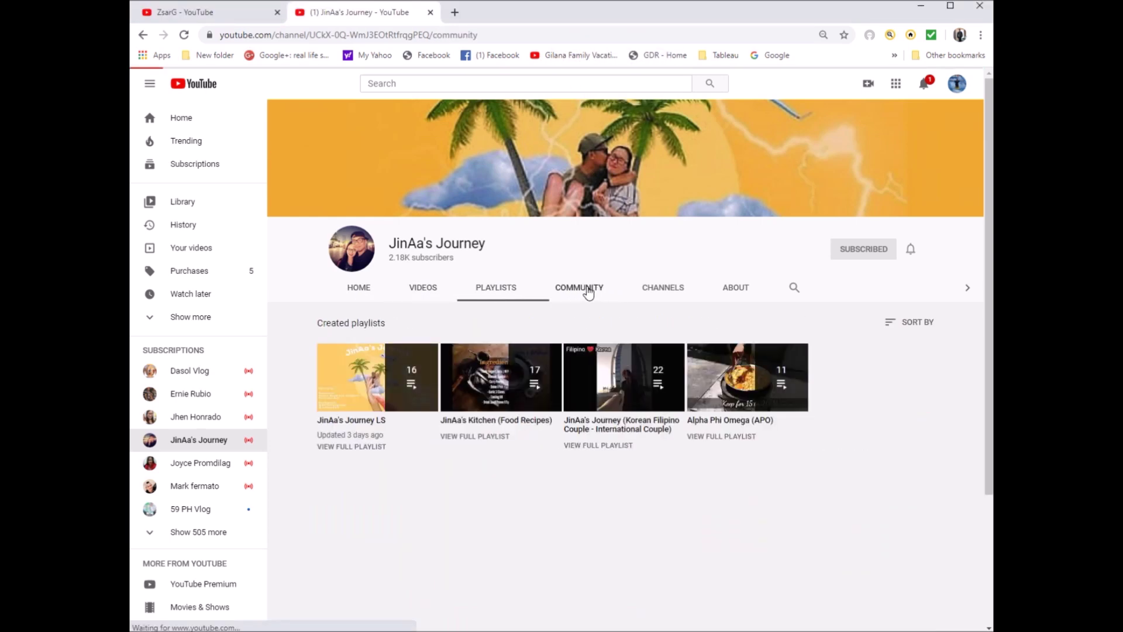
left_click(665, 291)
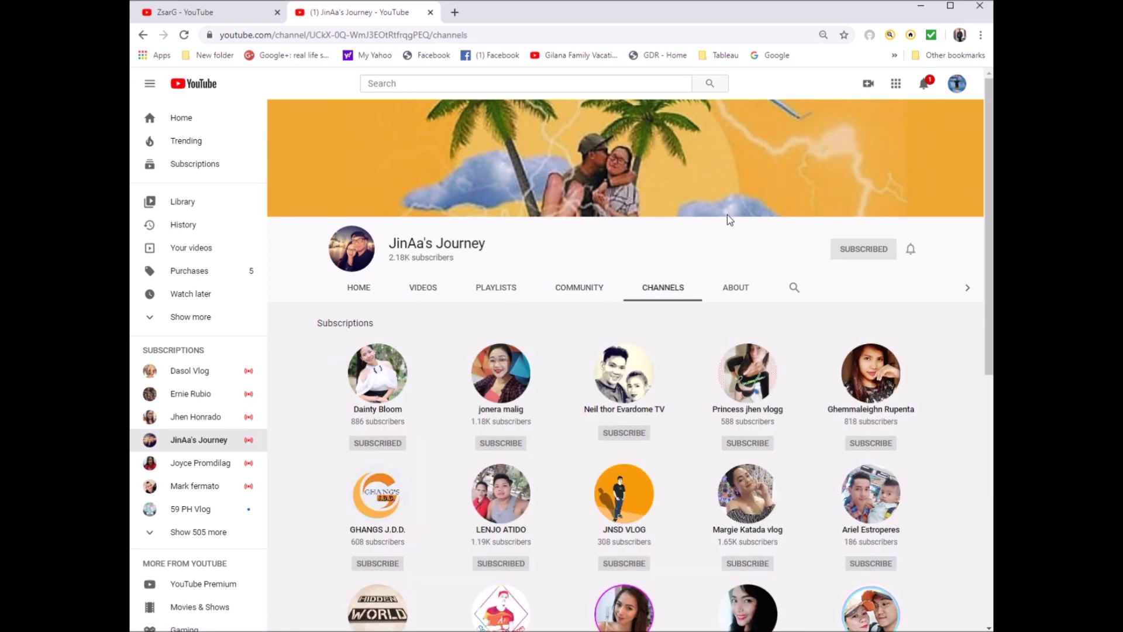
left_click(429, 289)
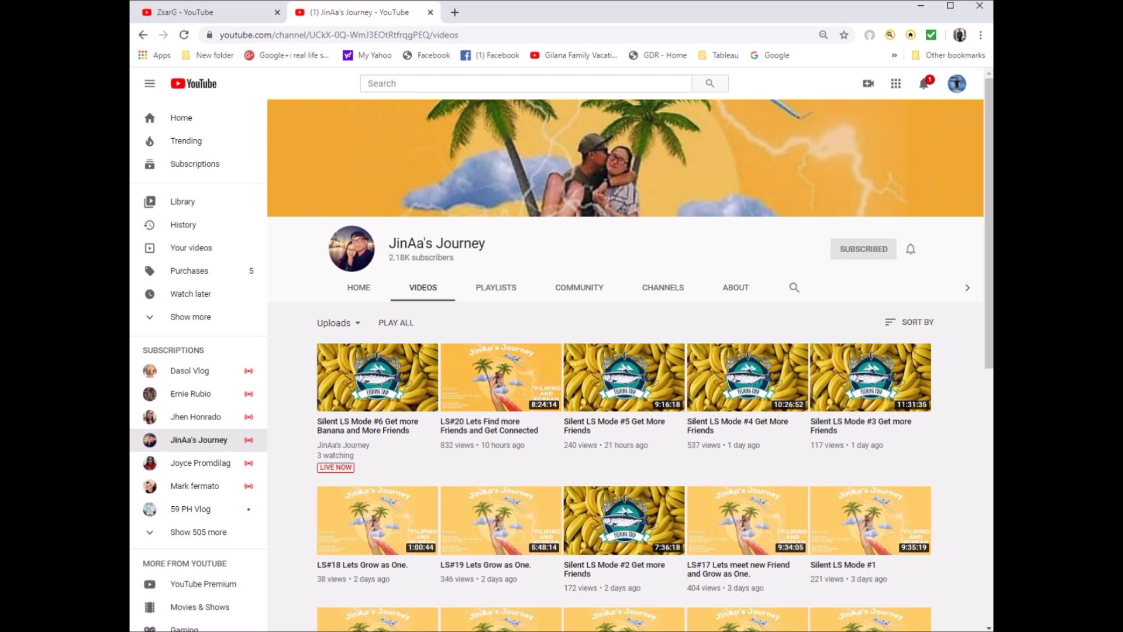
Switch to Excel, add the headers Comments in B1 and Ranking in C1 of Sheet2, and widen both columns.
mouse_move(936, 2)
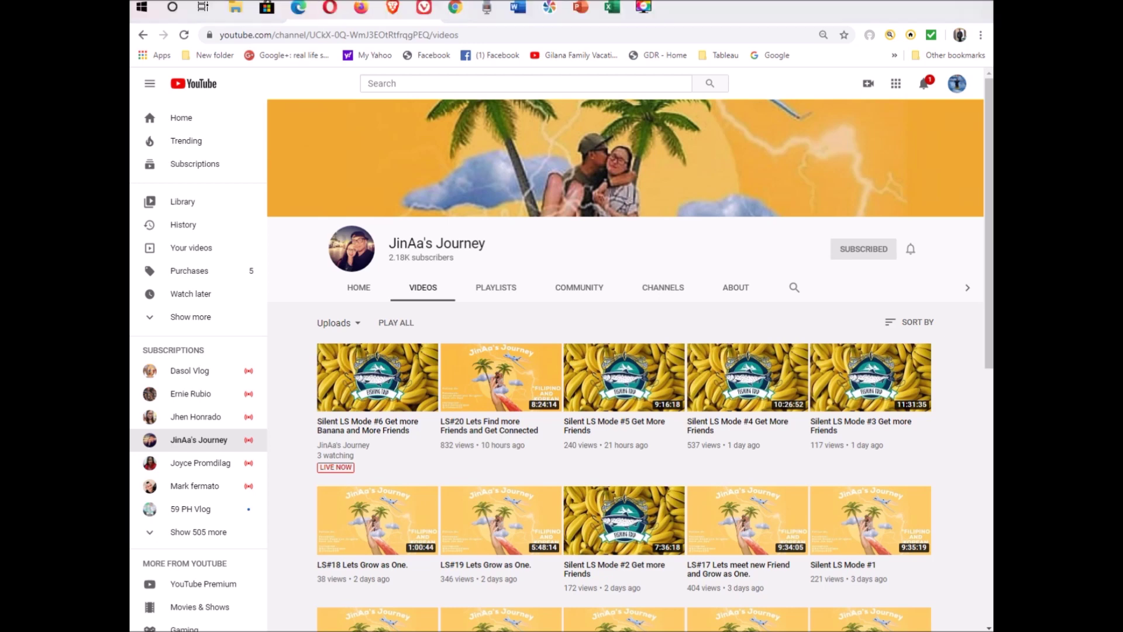
left_click(612, 7)
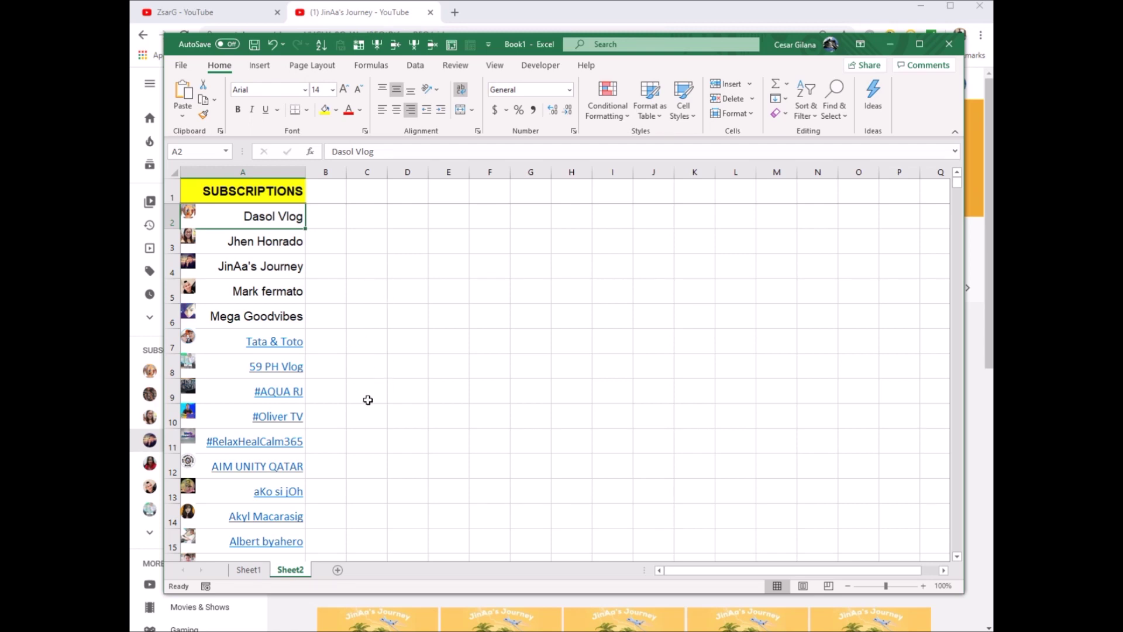
left_click(328, 190)
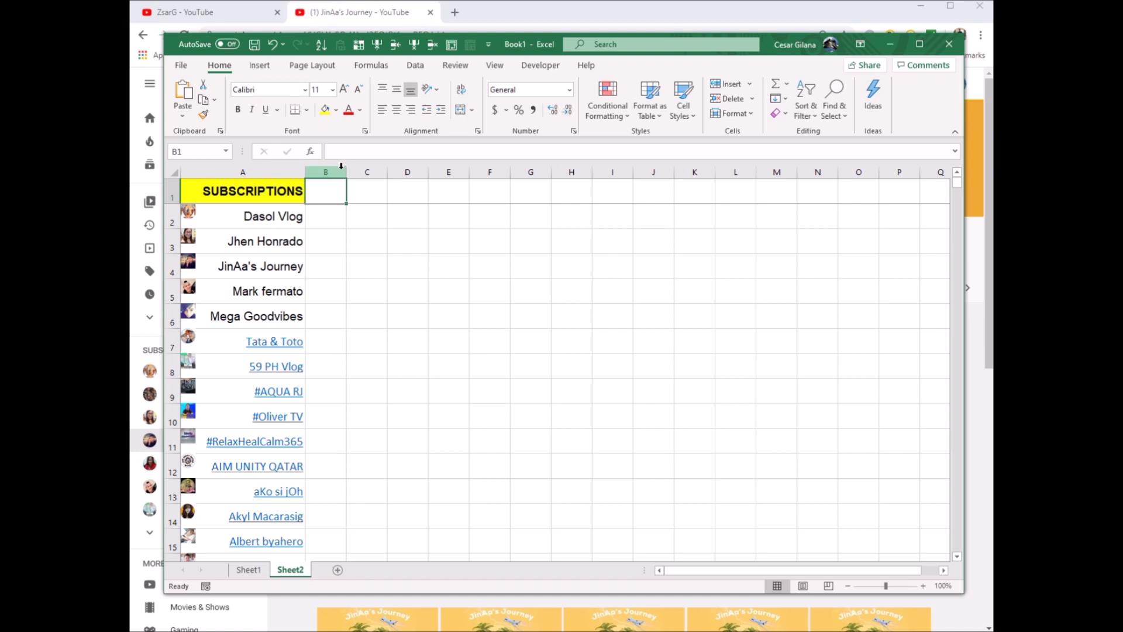
type("Comments")
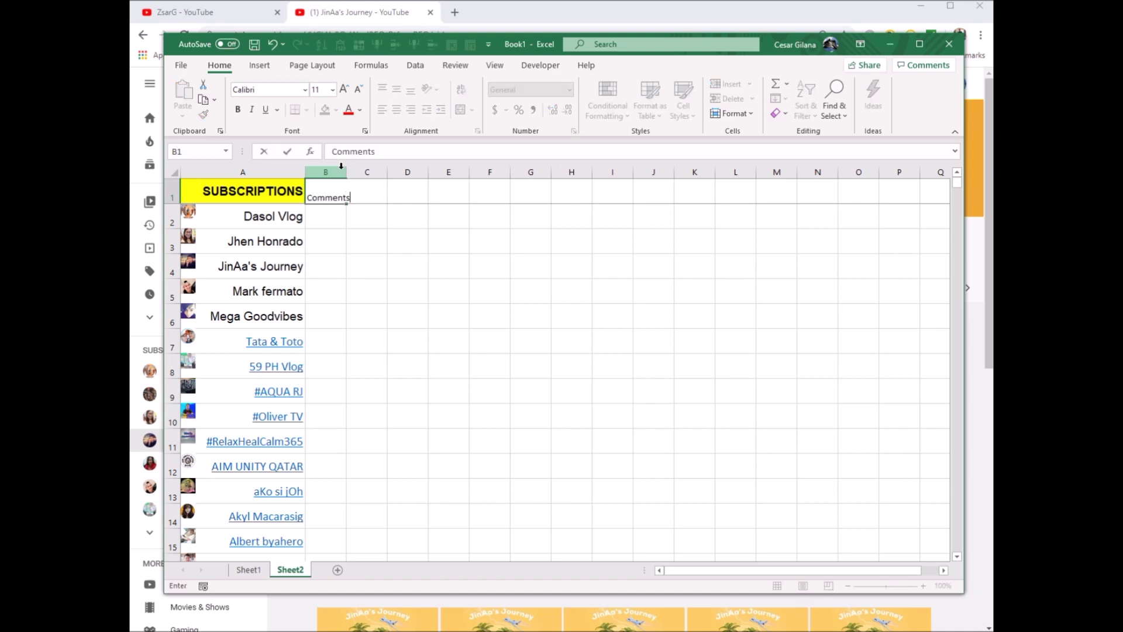
key("Tab")
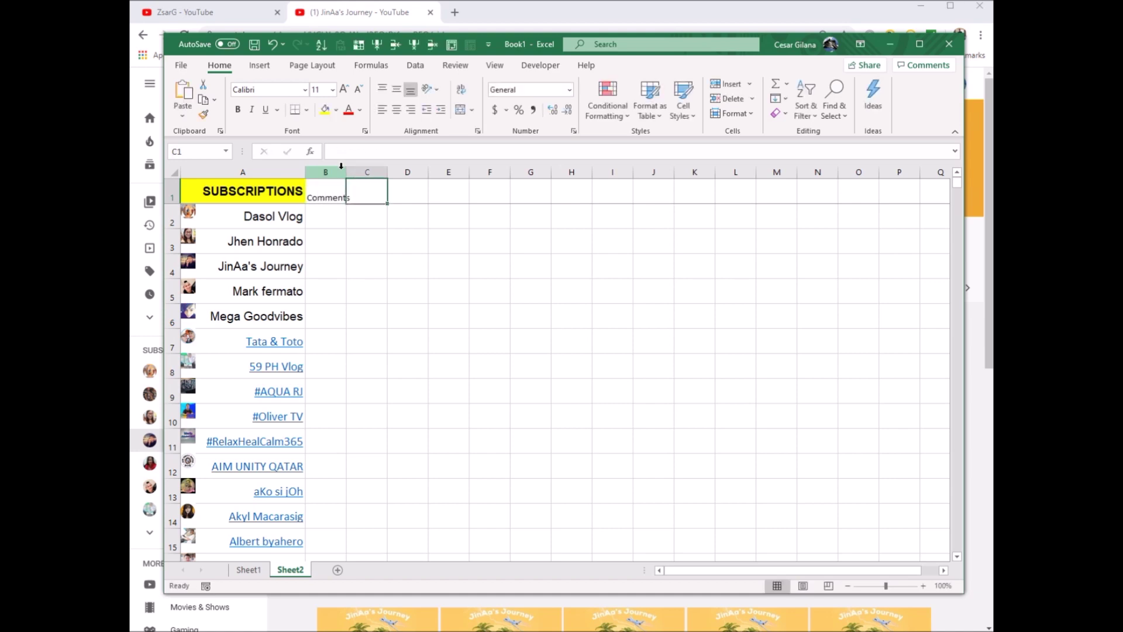
type("Ranking")
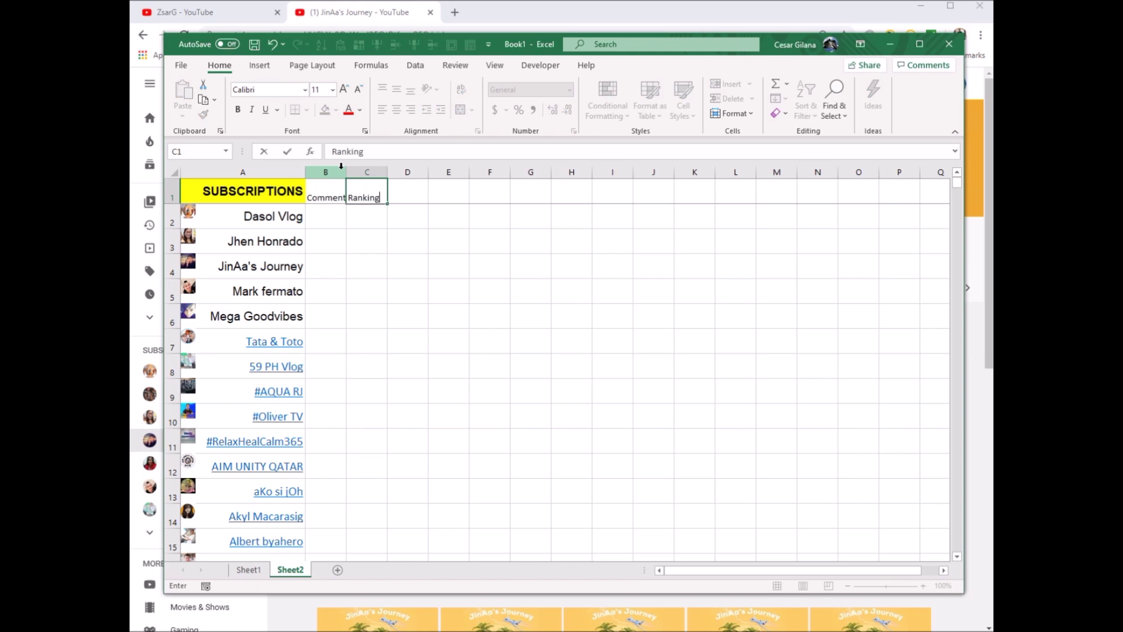
left_click_drag(335, 173, 472, 189)
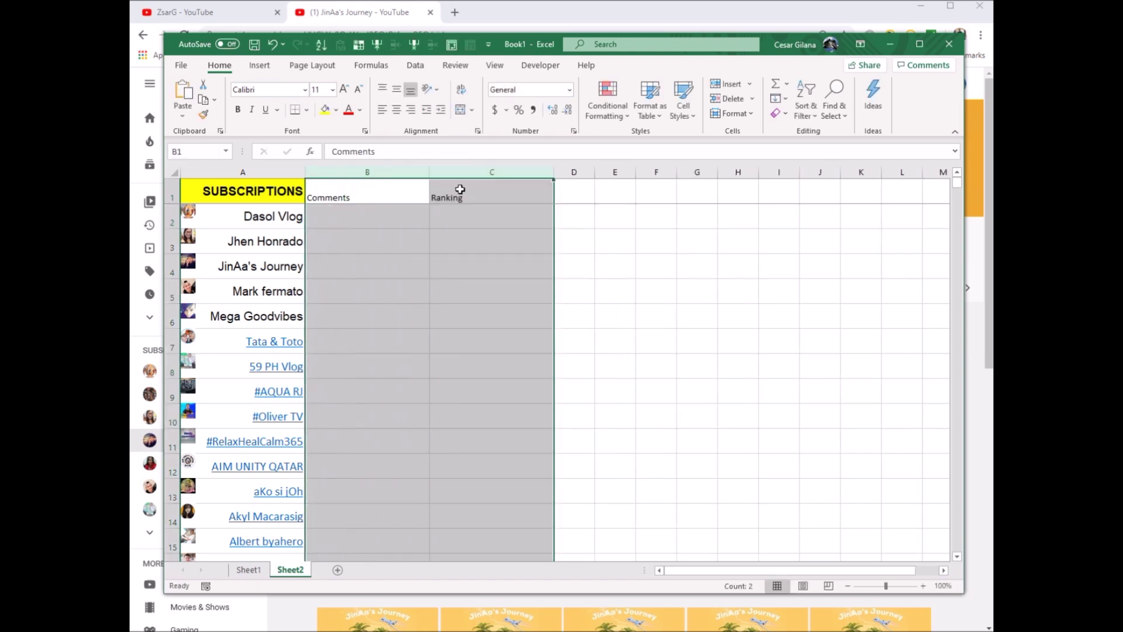
Copy the SUBSCRIPTIONS header formatting to the Comments and Ranking headers, and center all three headers.
left_click(260, 185)
left_click(203, 114)
left_click_drag(324, 193, 438, 201)
left_click(275, 185)
left_click_drag(275, 185, 458, 198)
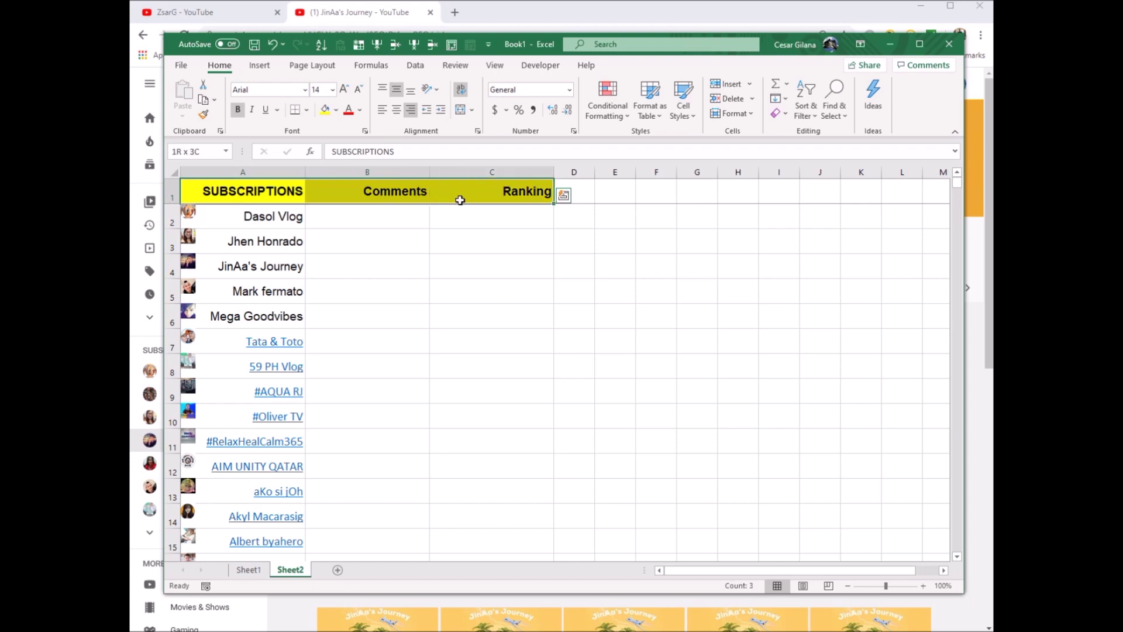
left_click(403, 112)
Enter the comment "Fiipino Channel, Filipino Games, Food" in B4 and fit column B's width to its contents.
left_click(413, 258)
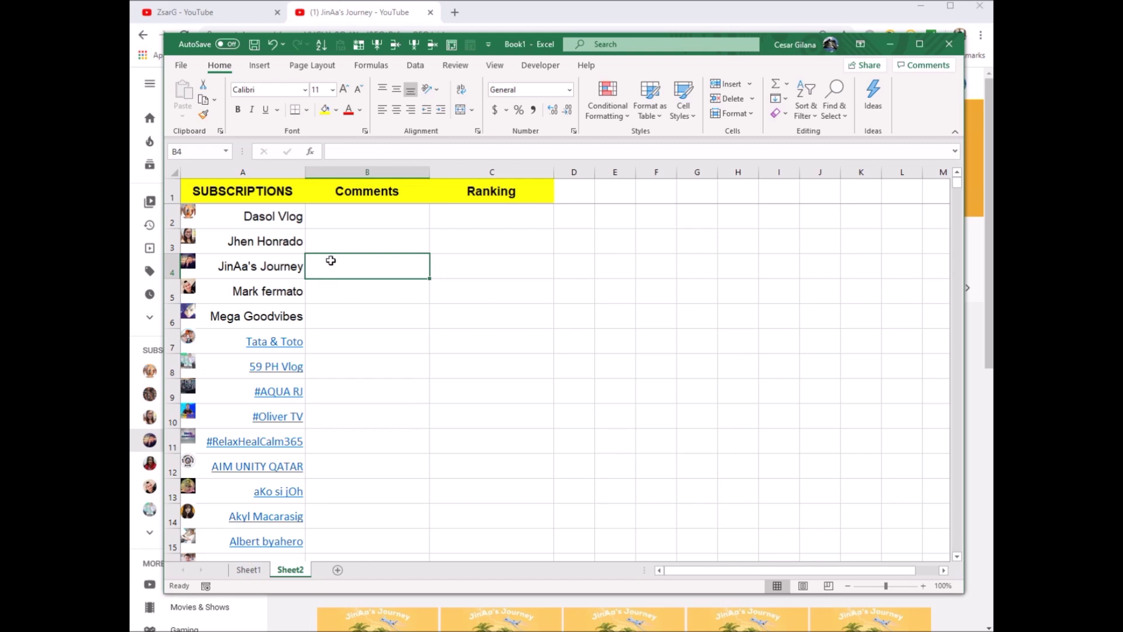
type("Fii")
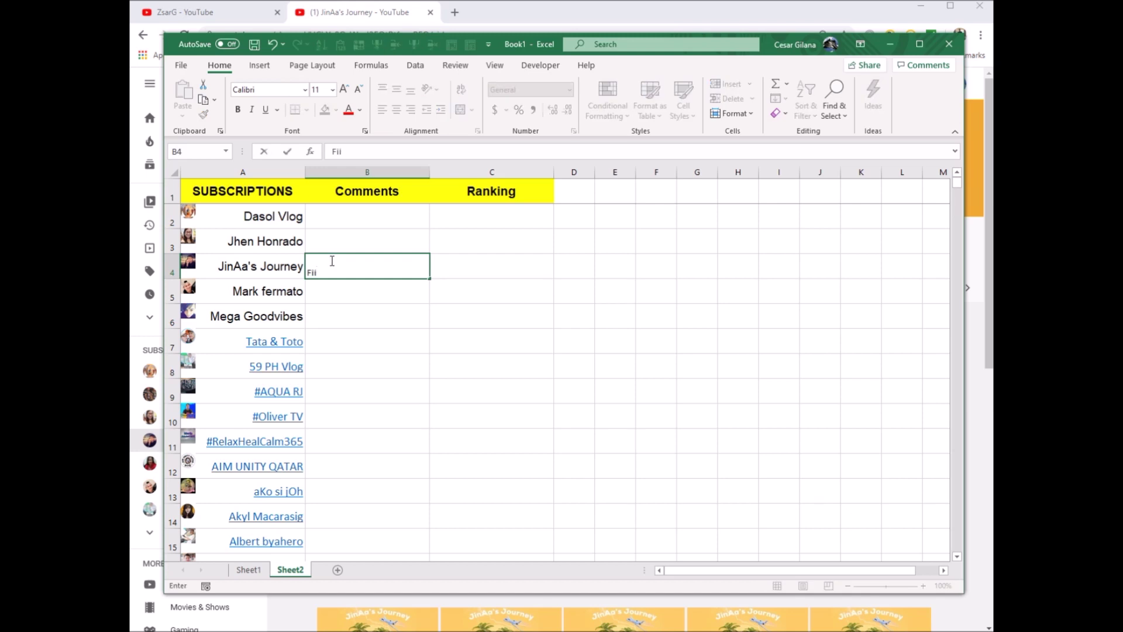
type("pino Channel, Filipino G")
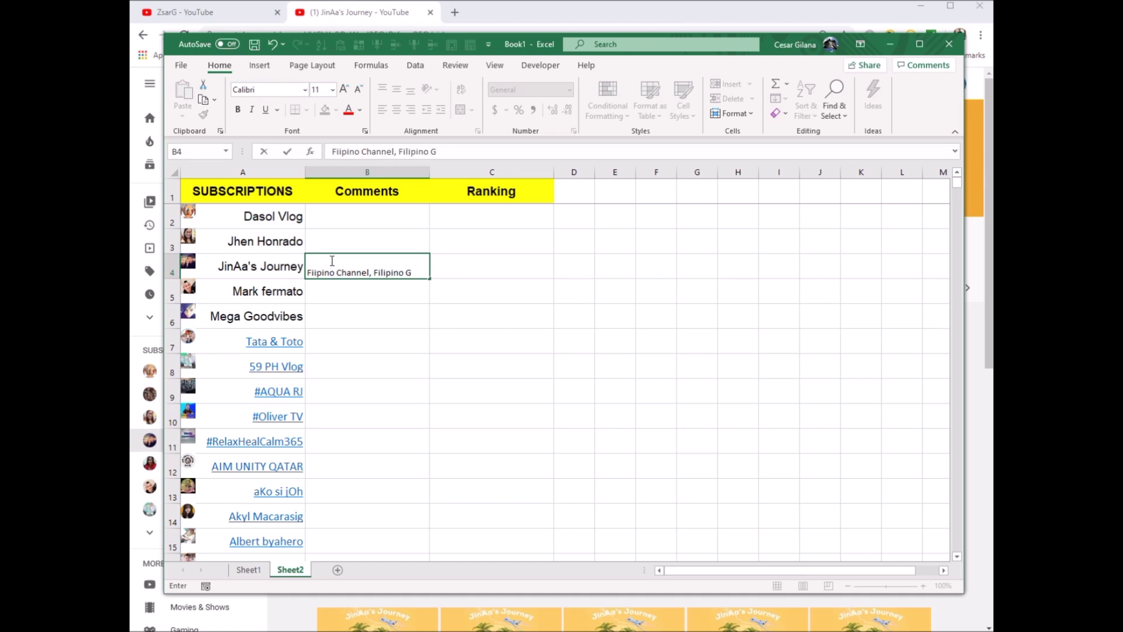
type("ames,")
type("Food")
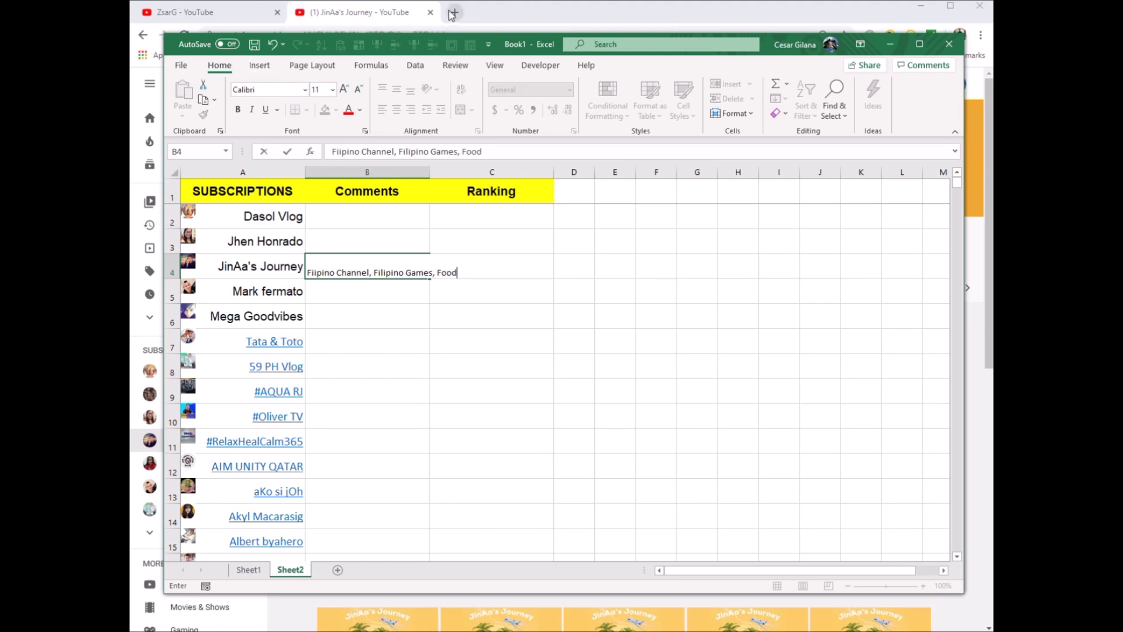
left_click(433, 171)
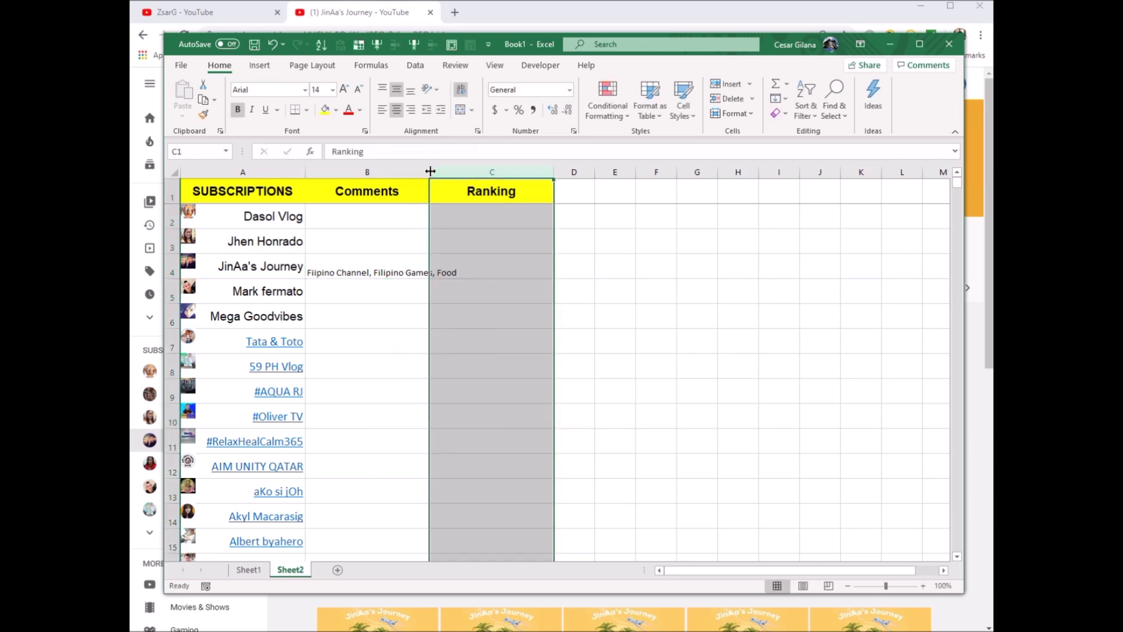
double_click(428, 173)
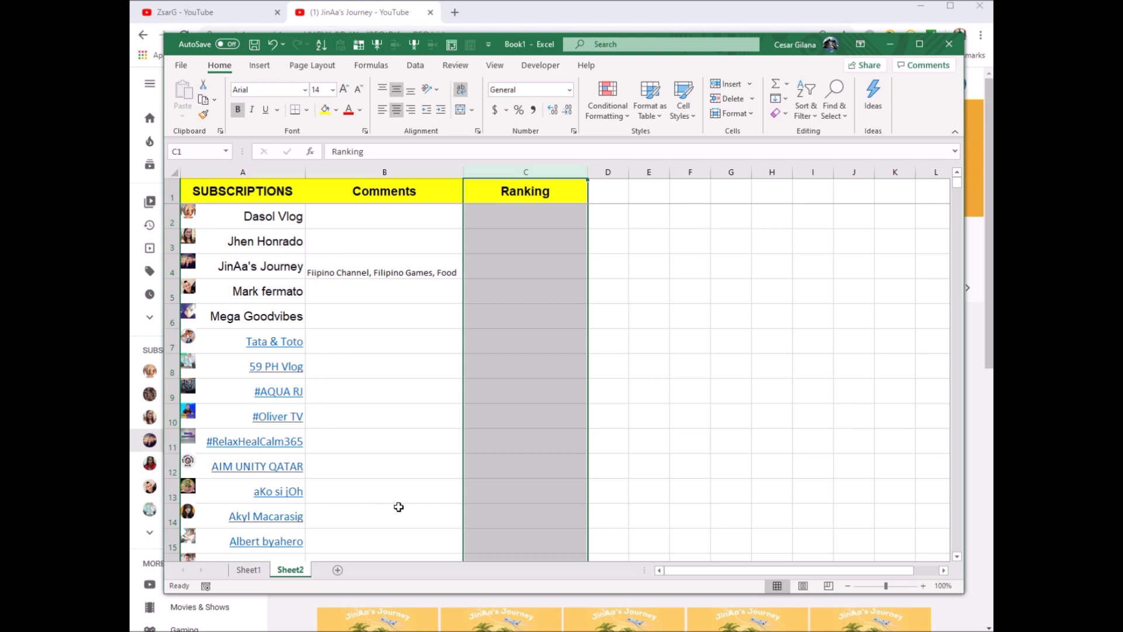
Enter the ranking 1 in C4 for the commented channel.
left_click(487, 259)
type("1")
key("Return")
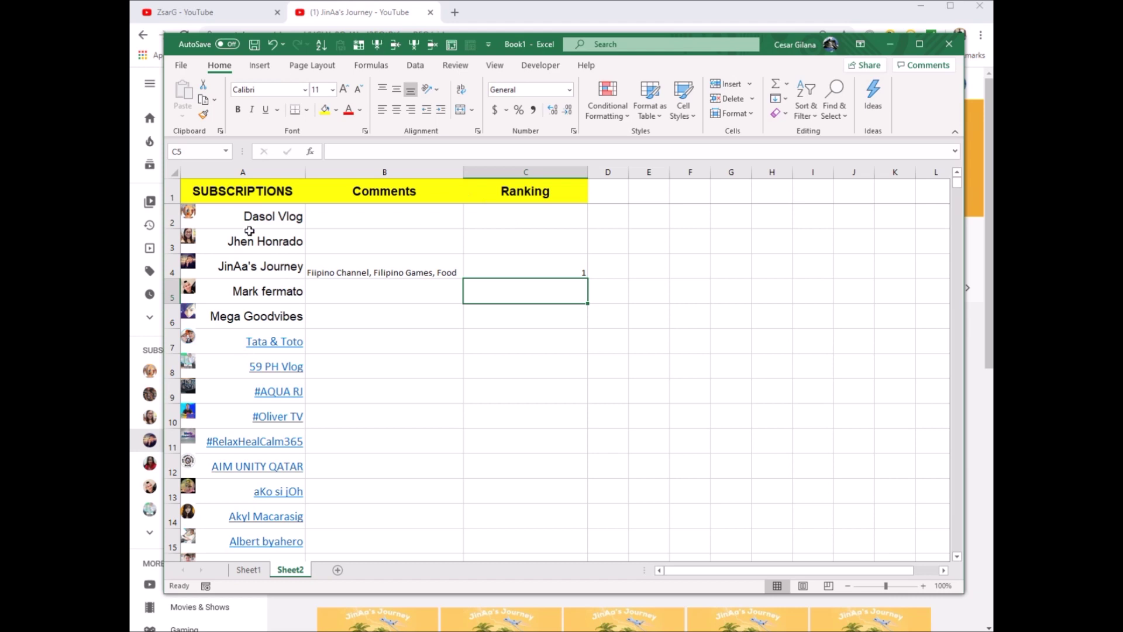
left_click(399, 271)
left_click(508, 280)
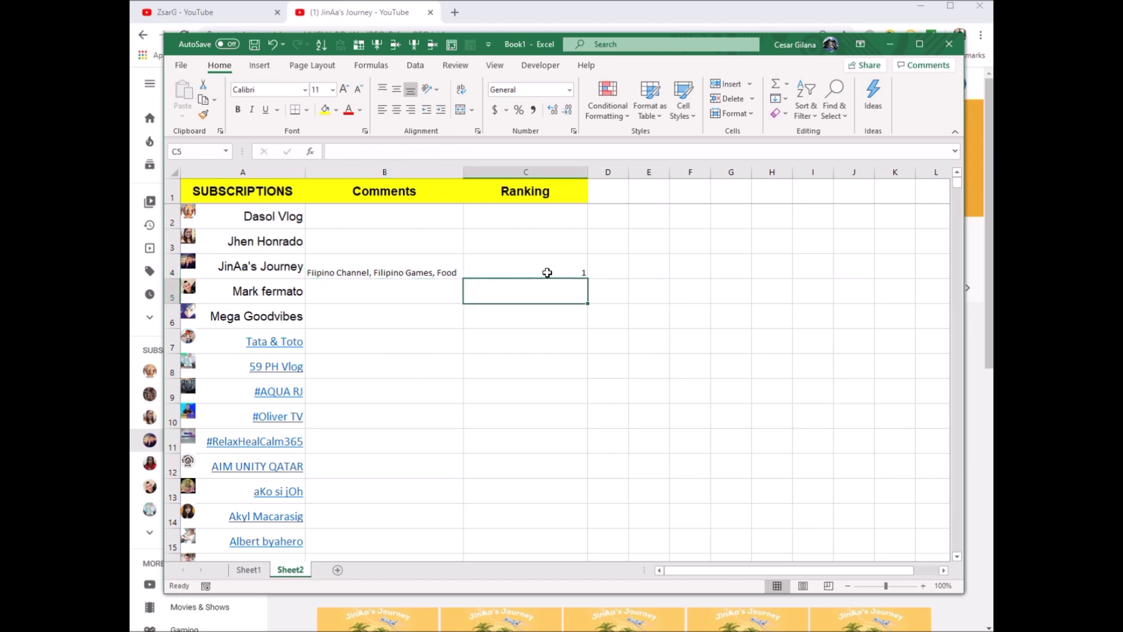
Add filters to the header row, and view the Ranking filter options without applying any.
left_click(232, 197)
left_click(415, 65)
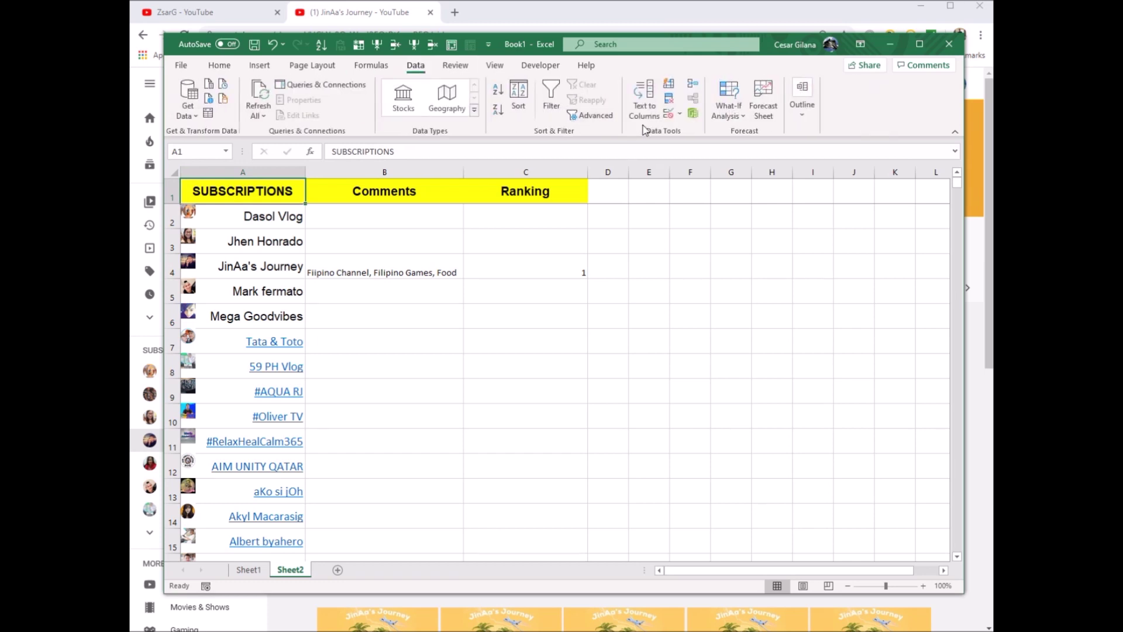
left_click(551, 95)
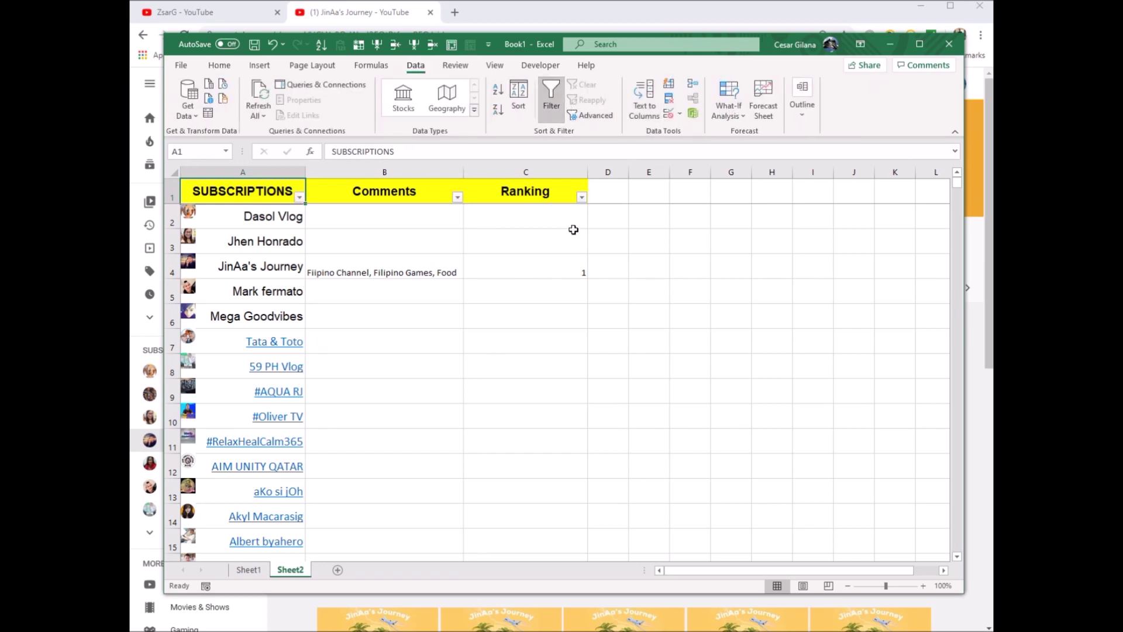
left_click(582, 197)
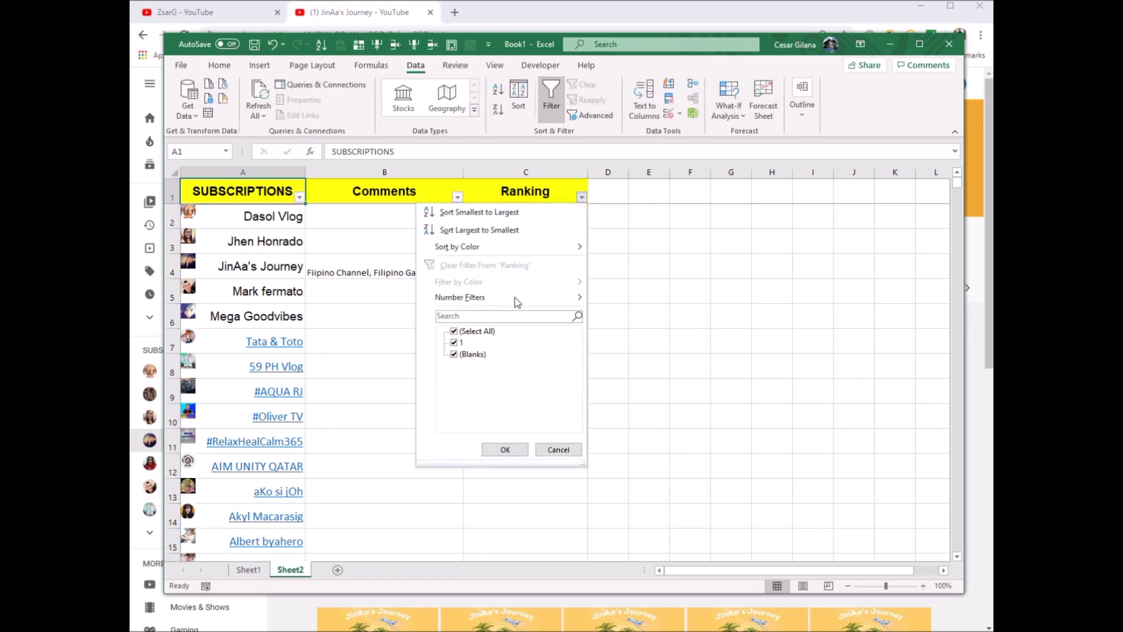
left_click(557, 449)
Enter the rankings 2 and 3 in C2 and C3, and 4, 5 and 6 in C5 through C7.
left_click(548, 217)
left_click(554, 242)
key("Up")
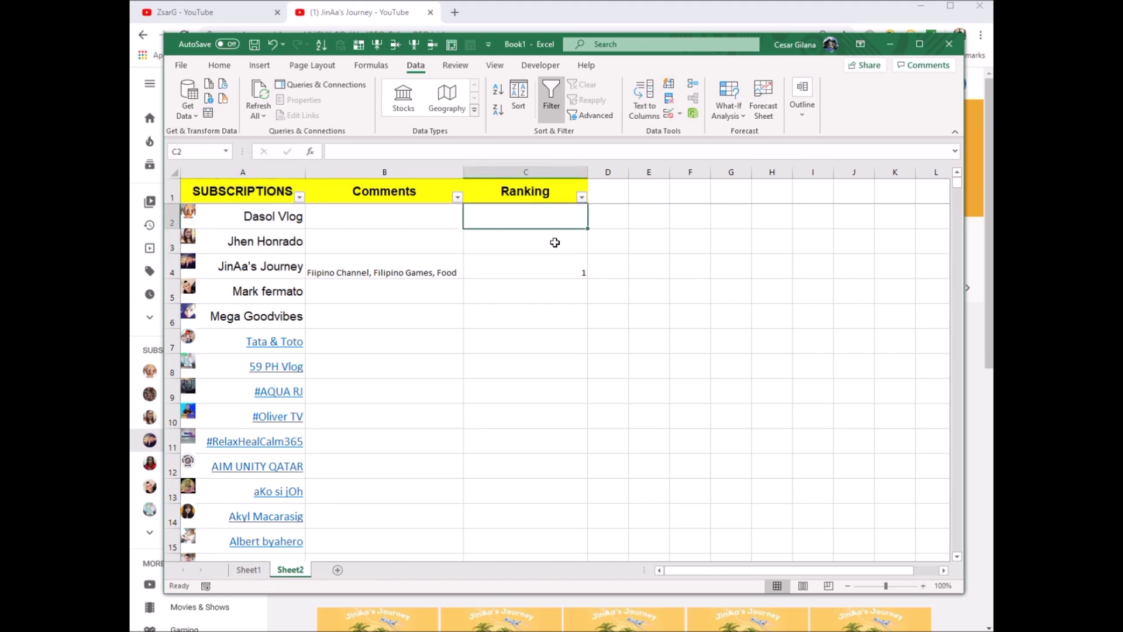
type("2")
key("Return")
type("3")
key("Return")
key("Return")
type("4")
key("Return")
type("5")
key("Return")
type("6")
key("Return")
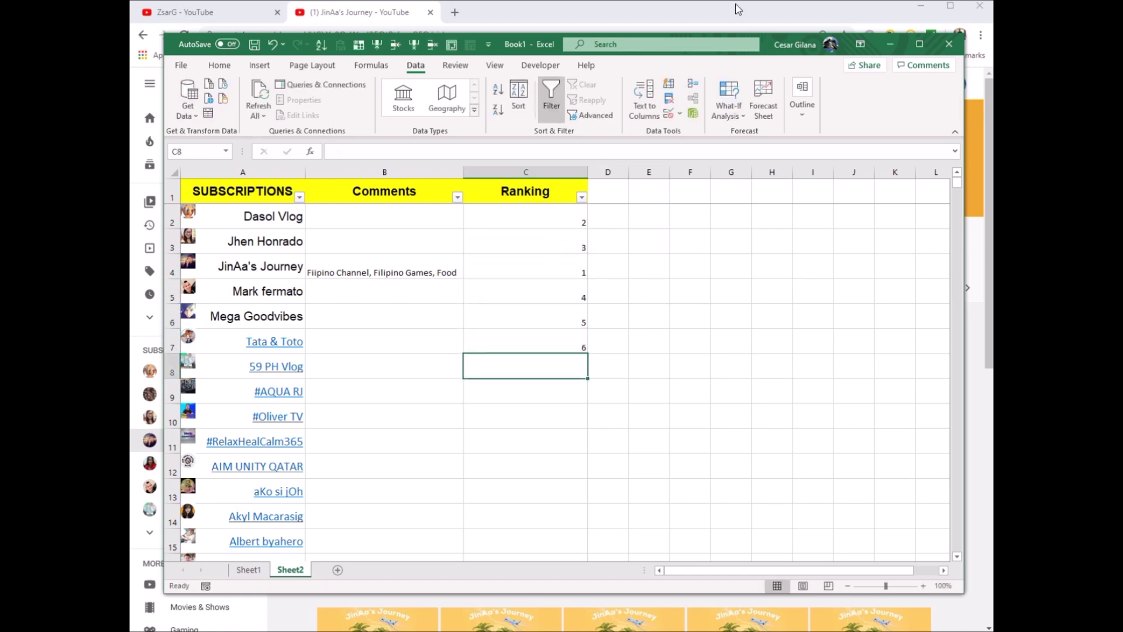
left_click(581, 198)
left_click(626, 265)
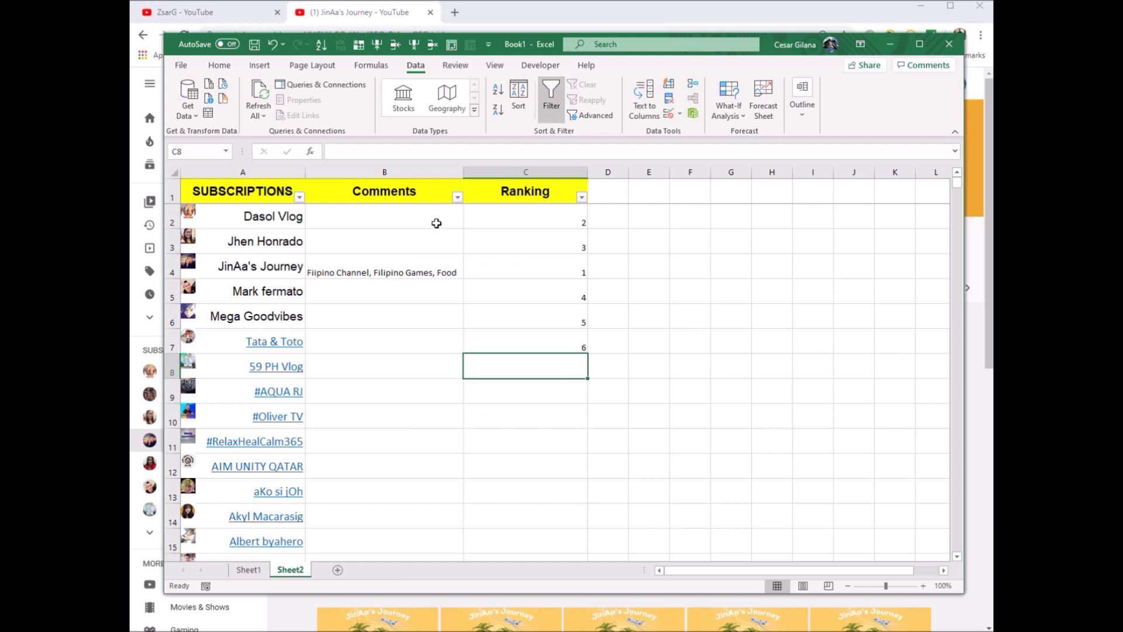
Enter the comment "Cruise Vacation, Hawaii Vacation, Travel/Vacation" in B2 and fit column B's width to it.
left_click(400, 215)
left_click(394, 249)
left_click(397, 224)
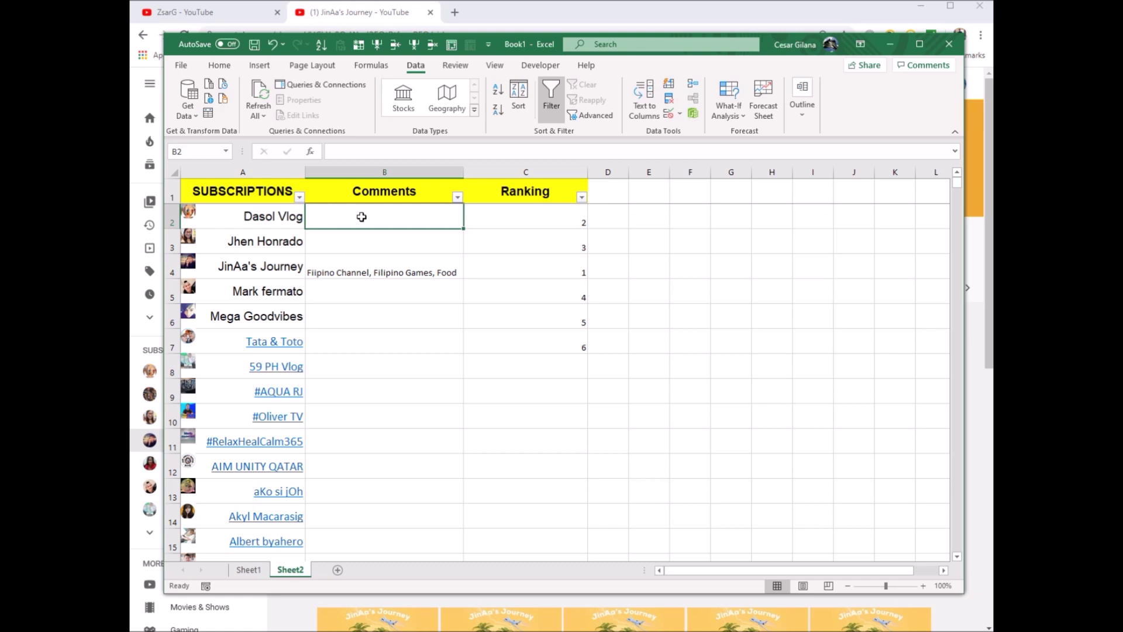
type("Cruis")
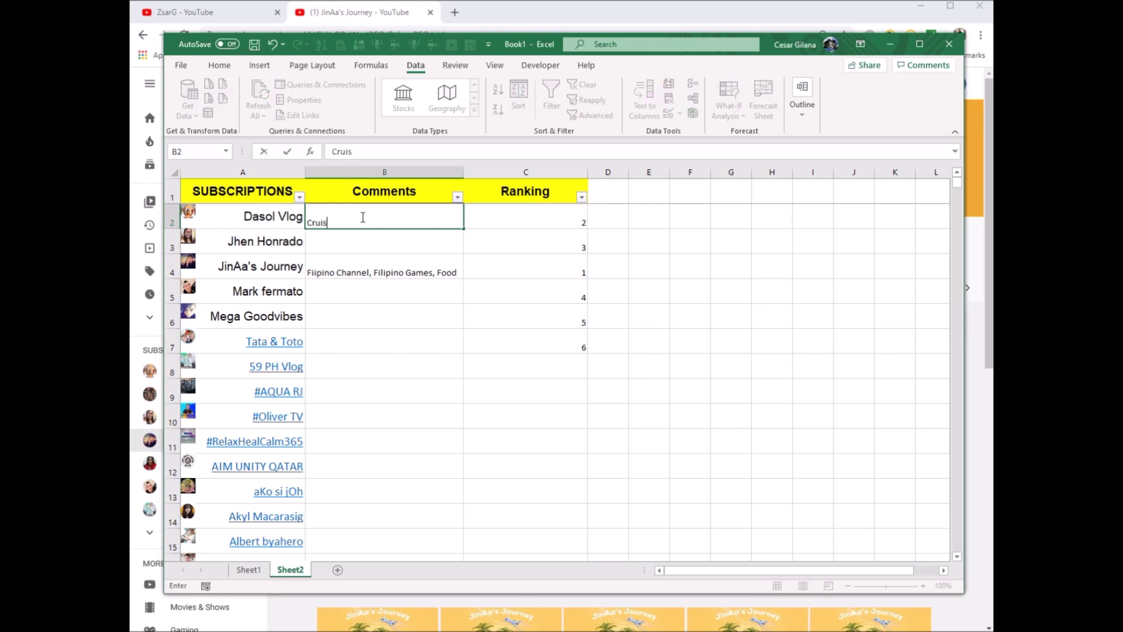
type("e Vaacation")
type(", Hawa")
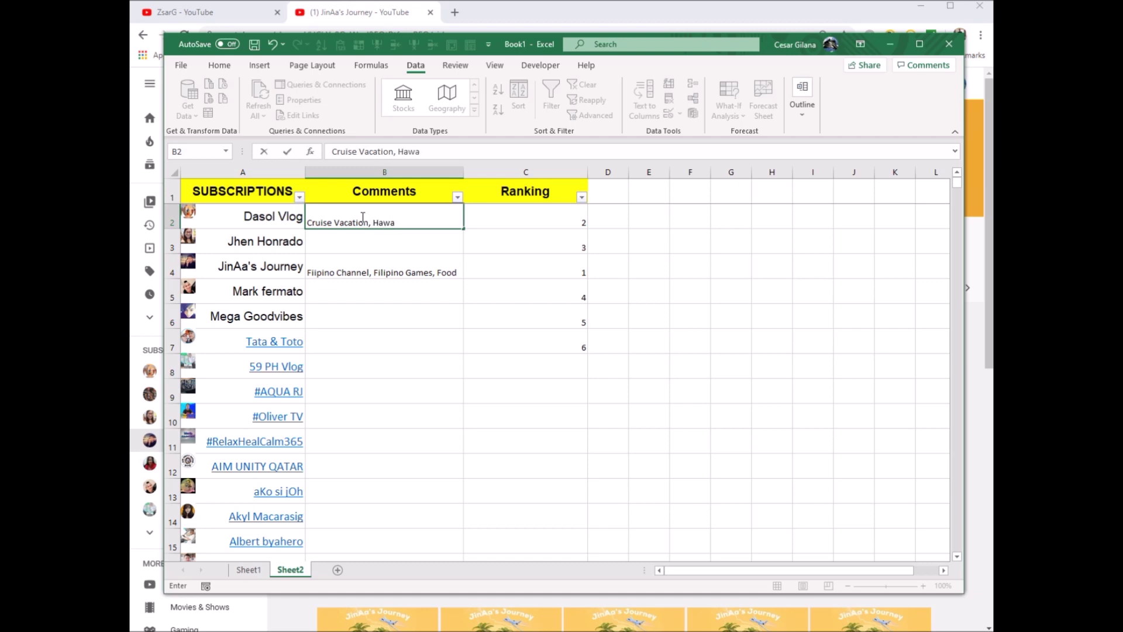
type("ii Vacation, Traeve")
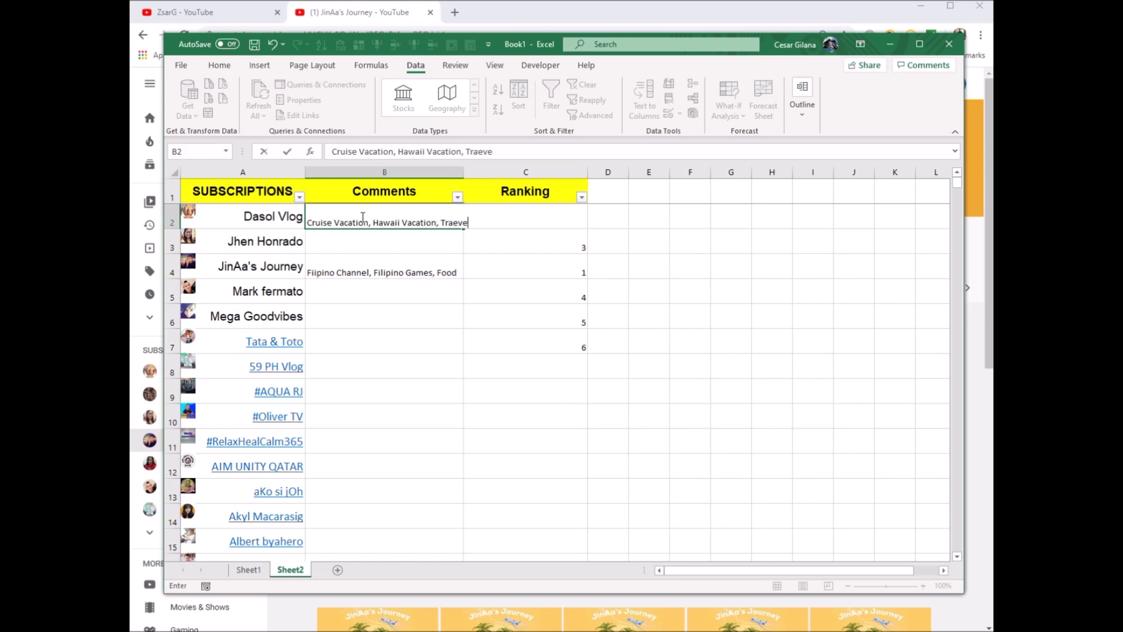
key("BackSpace")
key("BackSpace")
key("BackSpace")
type("vel/Vaca")
type("tion")
key("Return")
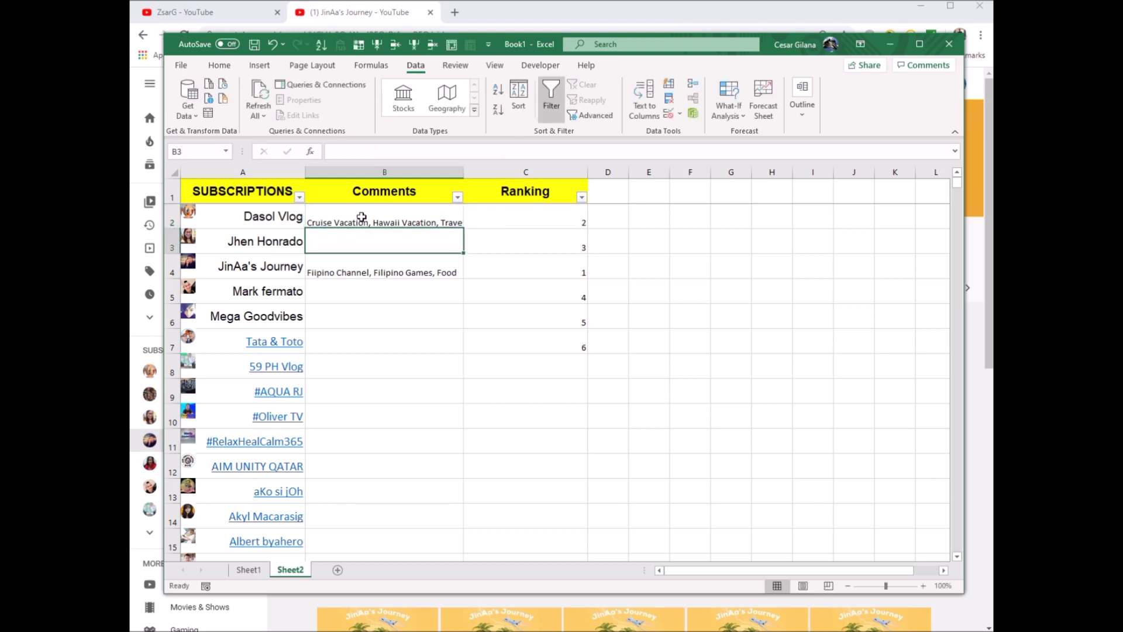
double_click(463, 170)
Append , "How to" to the comment in B2 and widen column B to show the full text.
double_click(502, 219)
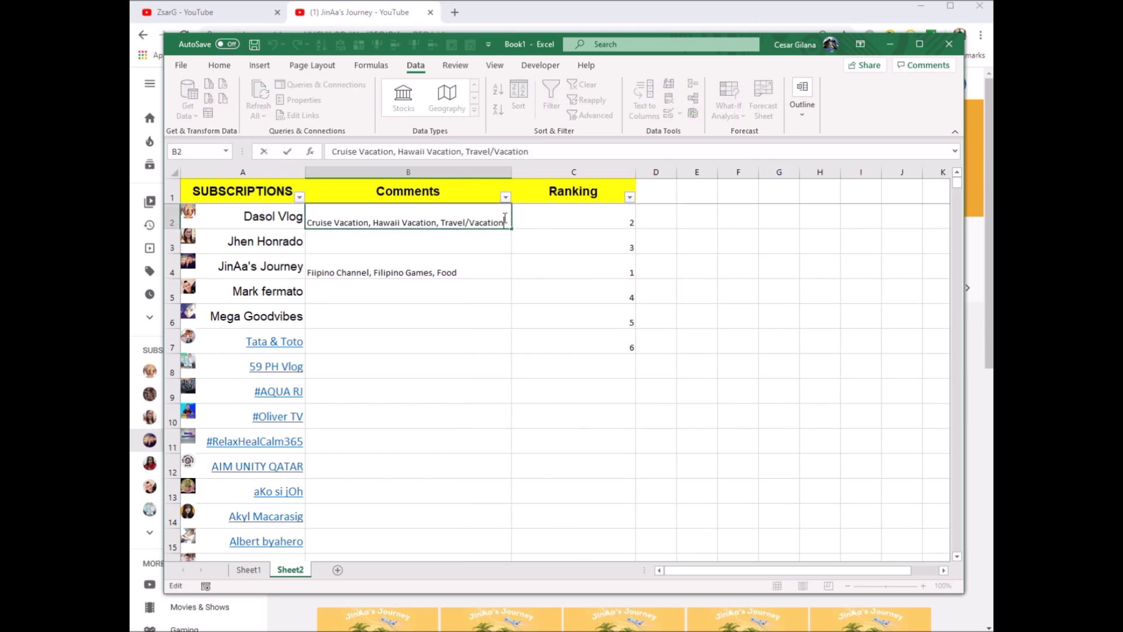
type(", \"How to\"")
key("Return")
left_click_drag(516, 175, 554, 174)
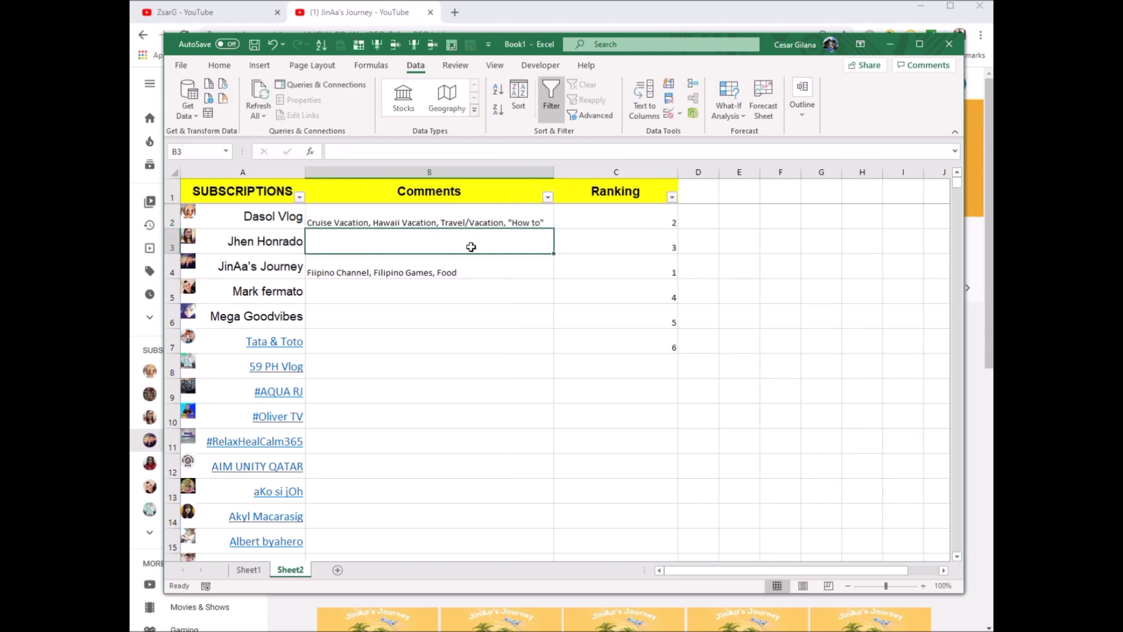